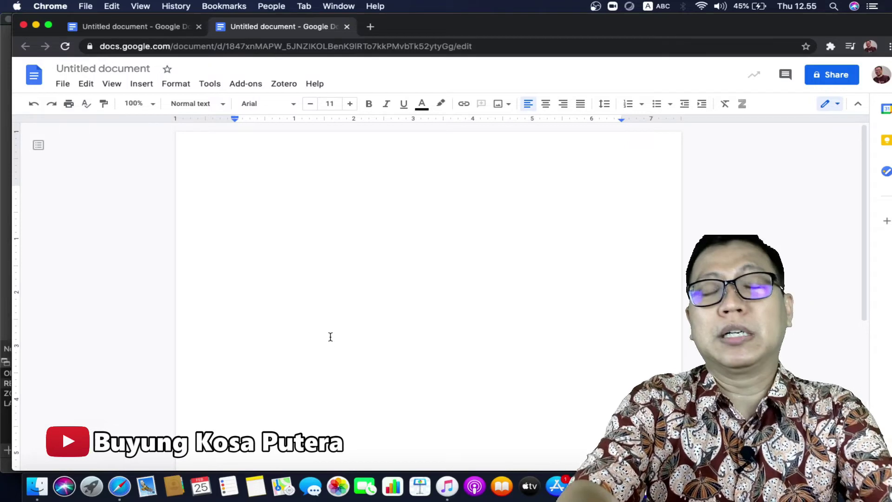
# Write the line "MENGUBAH MENJADI OFFLINE" in the blank document and start a new line below it.
pyautogui.write('MENGUBAH ')
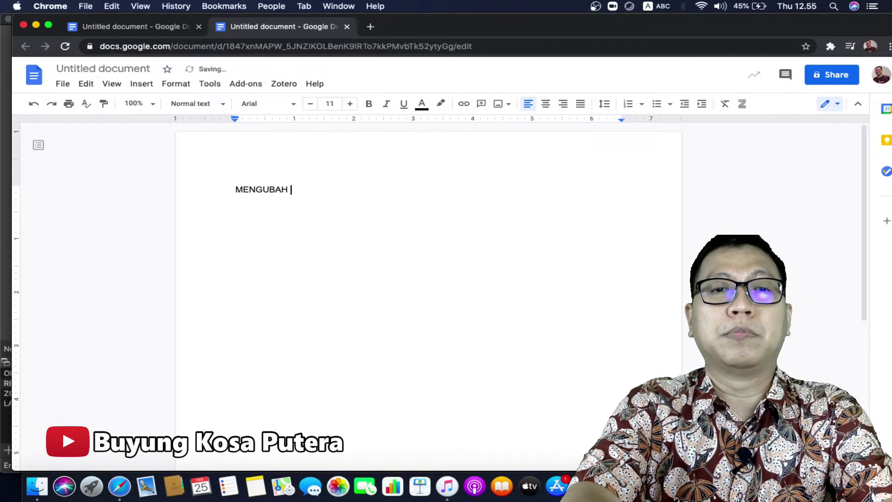
pyautogui.write('MENJADI OFFLINE')
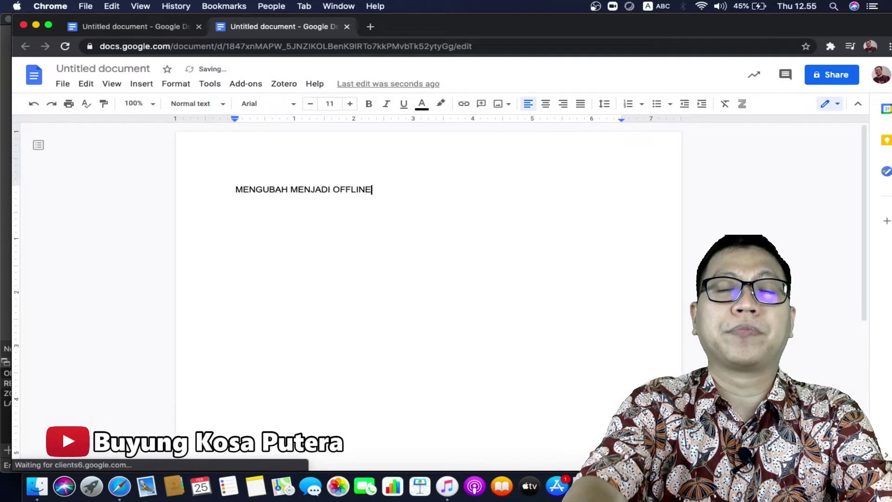
pyautogui.press('Return')
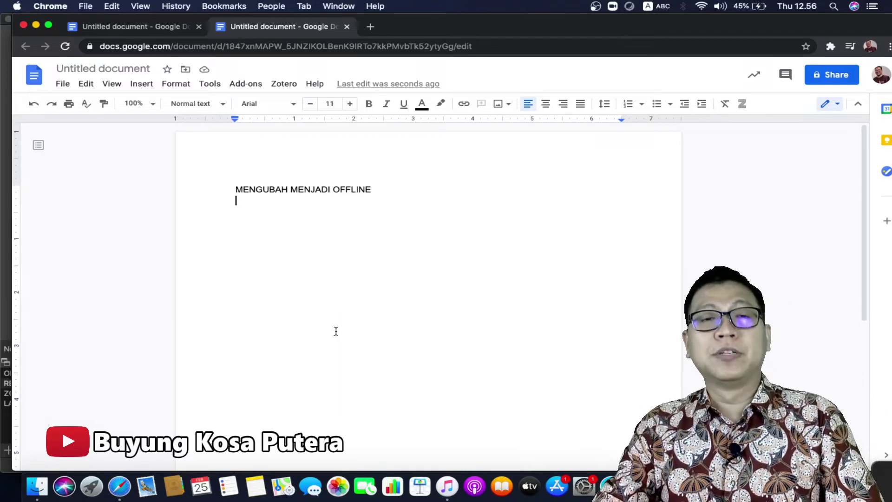
# Make the document available offline and check that the option is enabled.
pyautogui.press('super+l')
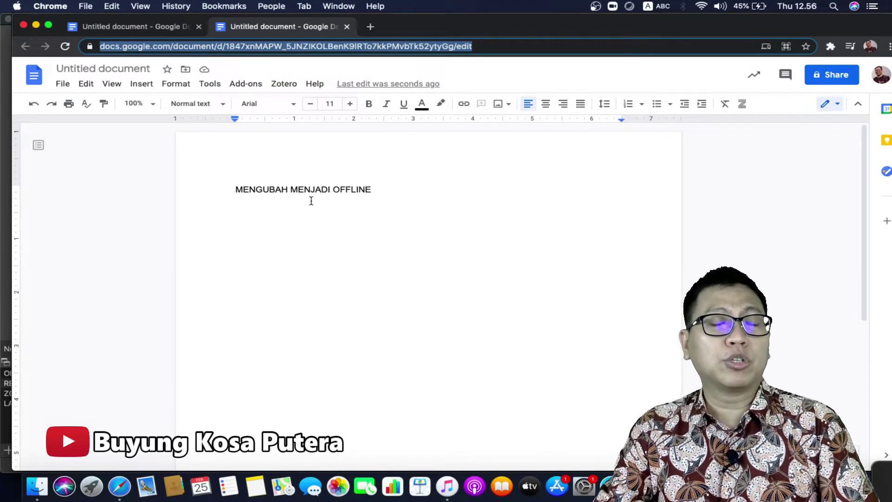
pyautogui.click(62, 85)
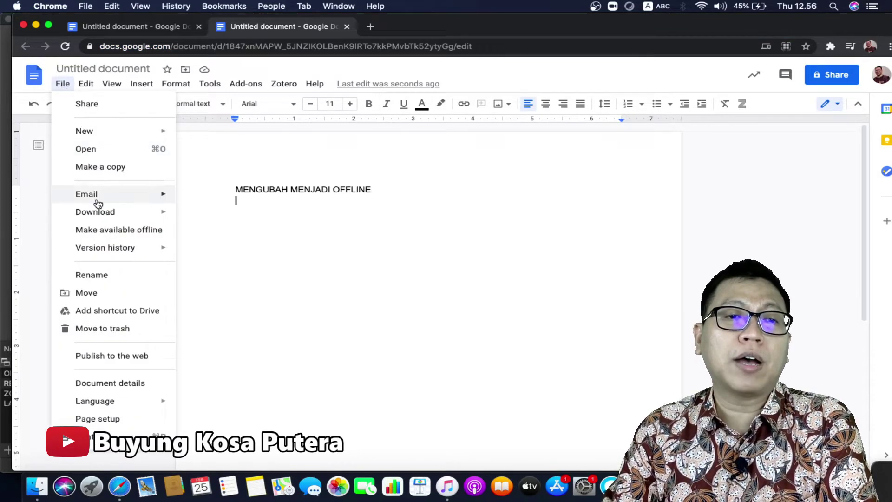
pyautogui.click(148, 236)
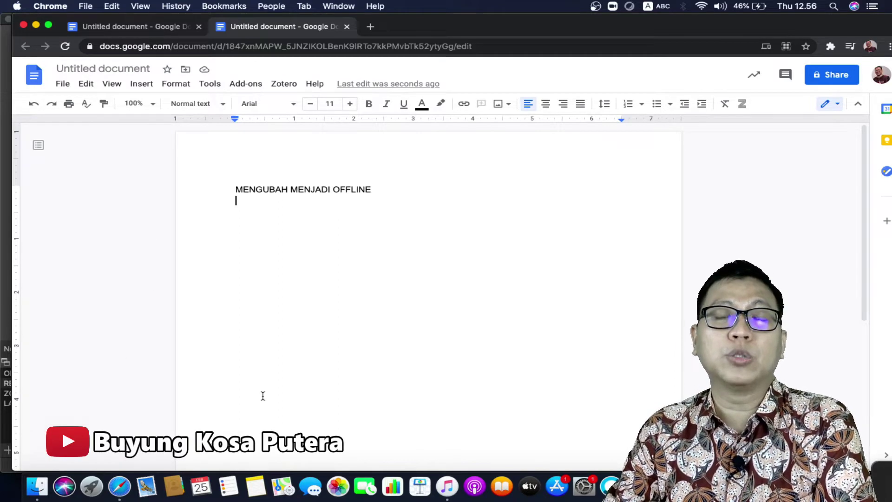
pyautogui.click(65, 84)
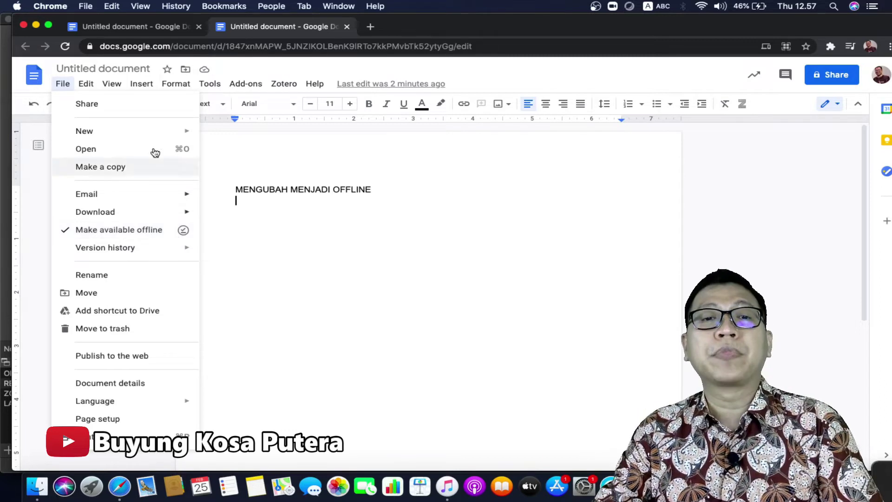
pyautogui.click(276, 202)
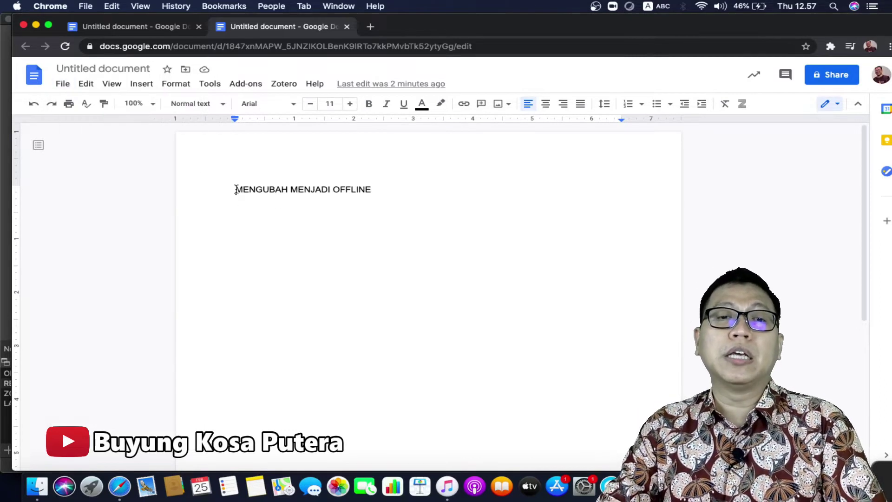
# Turn the existing line into item 1 of a numbered list and add "MEMBUAT PAGE NUMBER" as item 2.
pyautogui.write('1.')
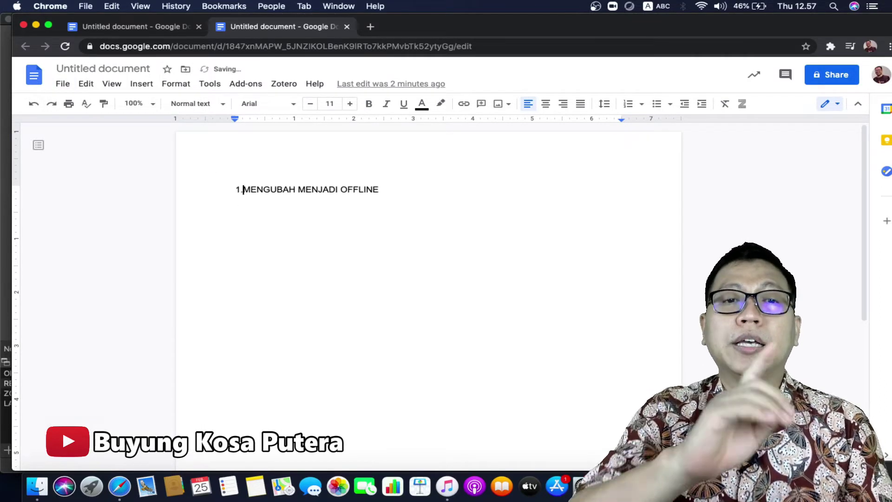
pyautogui.click(416, 191)
pyautogui.doubleClick(416, 190)
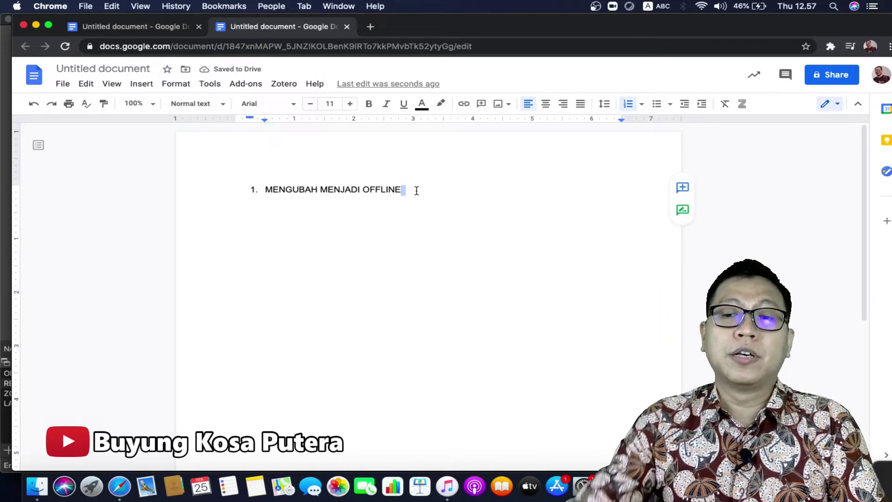
pyautogui.press('Return')
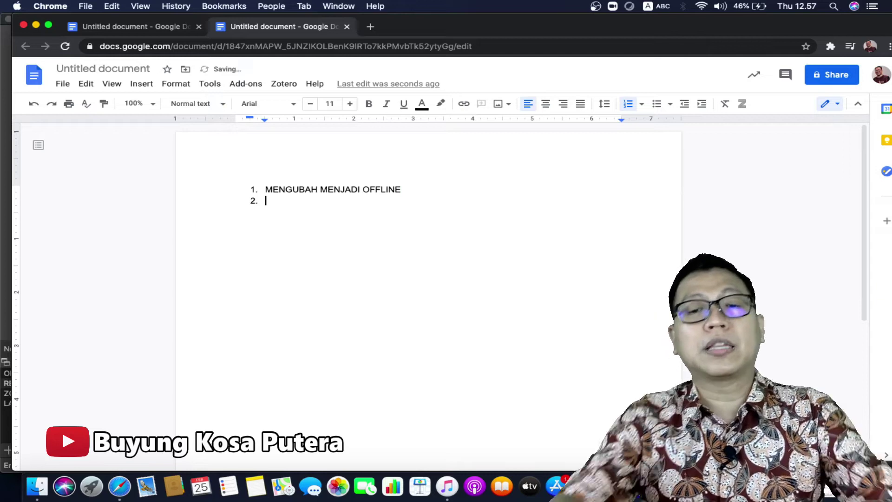
pyautogui.write('MEMBUAT NAM')
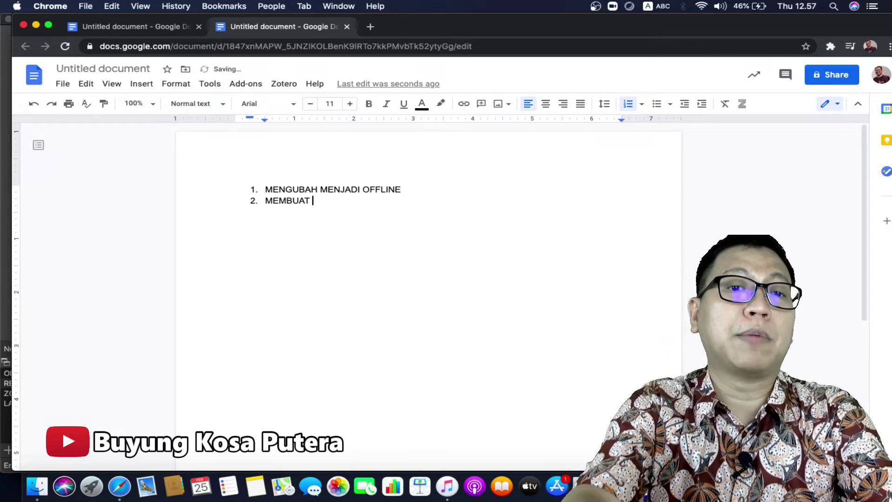
pyautogui.press('BackSpace')
pyautogui.press('BackSpace')
pyautogui.press('BackSpace')
pyautogui.write('PAGE NUMBER')
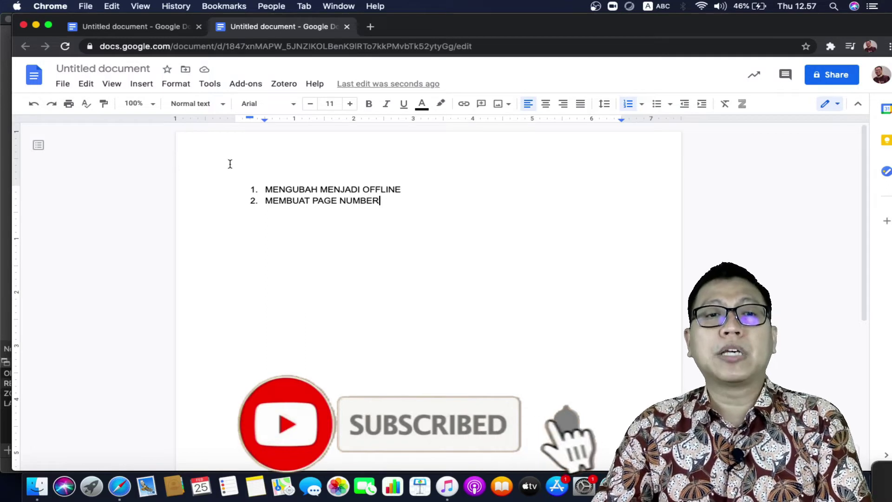
# Insert page numbers in the upper-right header, starting from the first page.
pyautogui.click(141, 87)
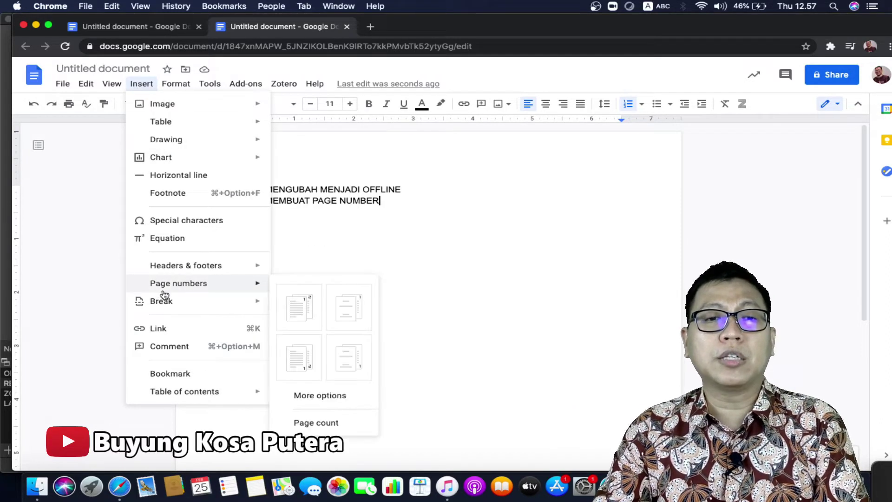
pyautogui.moveTo(168, 291)
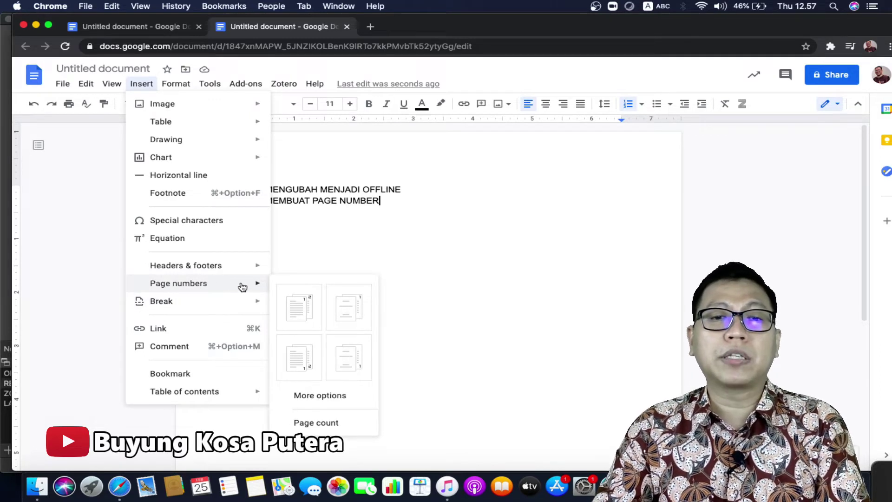
pyautogui.click(300, 310)
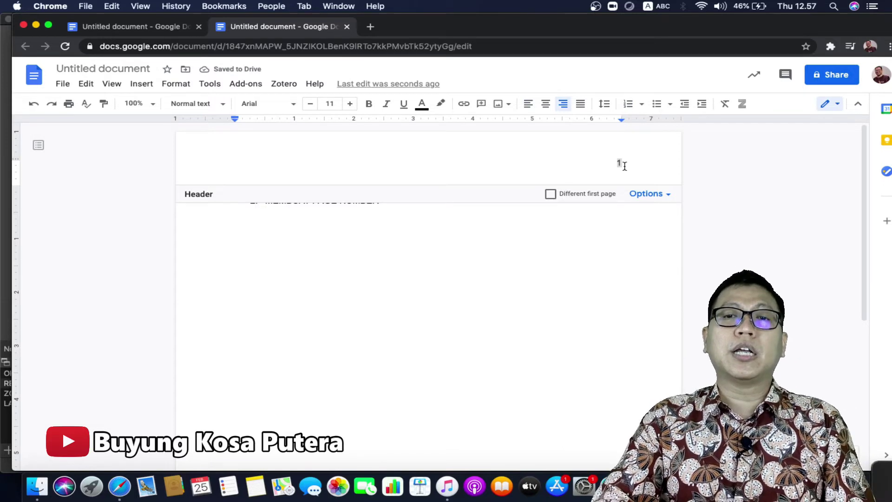
# Enable a different first page for the header and return to the body text.
pyautogui.click(551, 195)
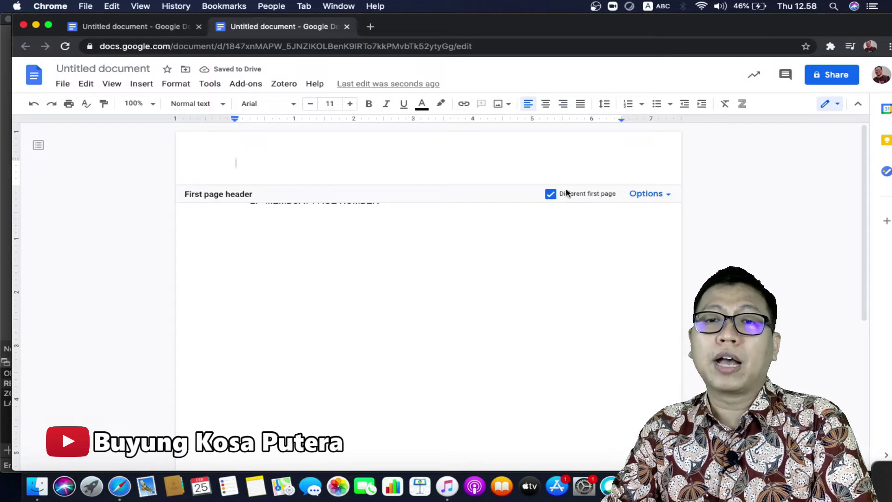
pyautogui.click(551, 194)
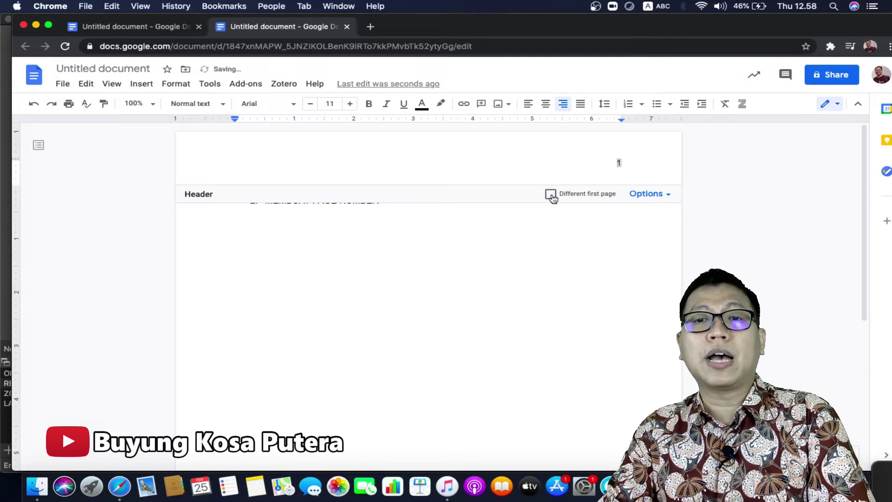
pyautogui.click(551, 195)
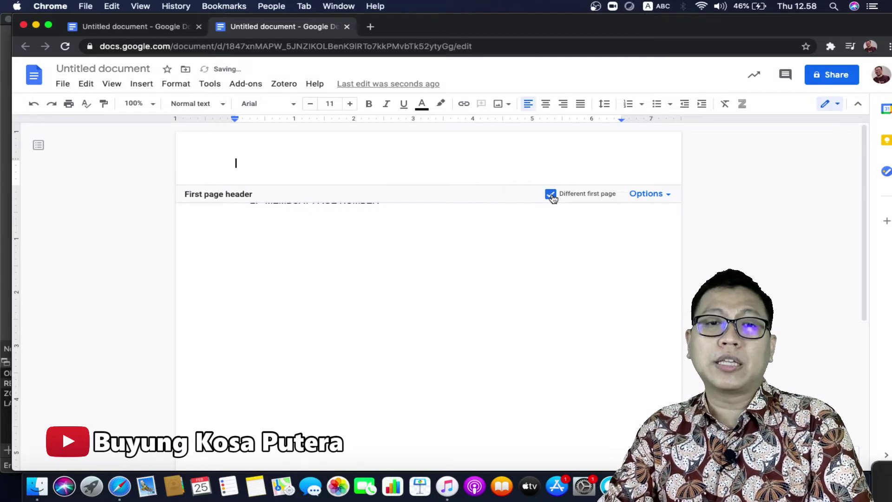
pyautogui.click(525, 245)
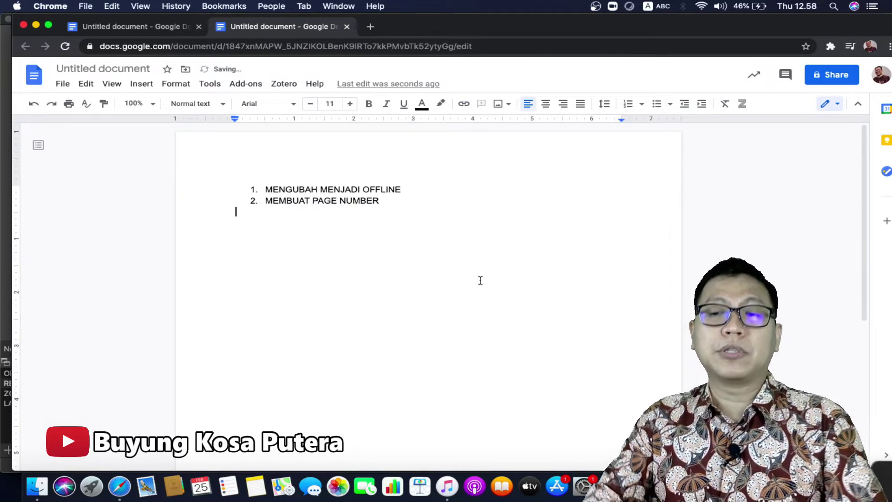
# Add blank lines below the numbered list until the document extends onto a second page.
pyautogui.press('Return')
pyautogui.press('Return')
pyautogui.press('Return')
pyautogui.press('Return')
pyautogui.press('Return')
pyautogui.press('Return')
pyautogui.press('Return')
pyautogui.press('Return')
pyautogui.press('Return')
pyautogui.press('Return')
pyautogui.press('Return')
pyautogui.press('Return')
pyautogui.press('Return')
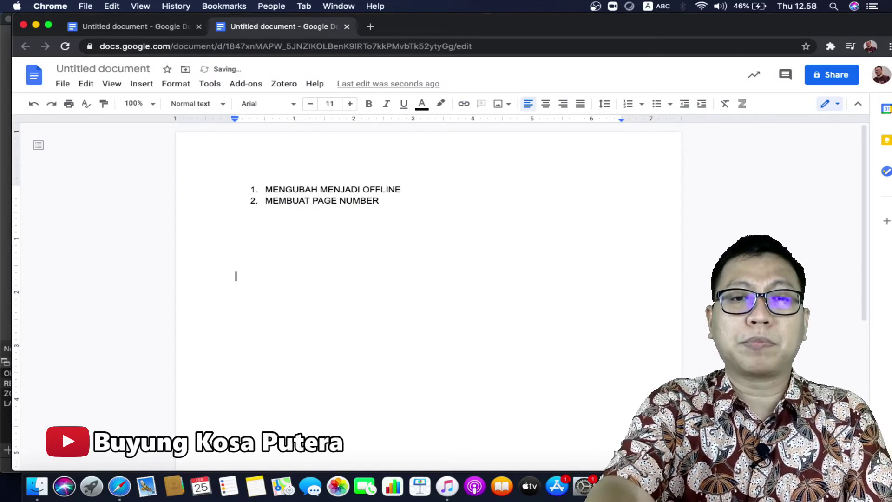
pyautogui.press('Return')
pyautogui.press('Return')
pyautogui.press('Return')
pyautogui.press('Return')
pyautogui.press('Return')
pyautogui.press('Return')
pyautogui.press('Return')
pyautogui.press('Return')
pyautogui.press('Return')
pyautogui.press('Return')
pyautogui.press('Return')
pyautogui.press('Return')
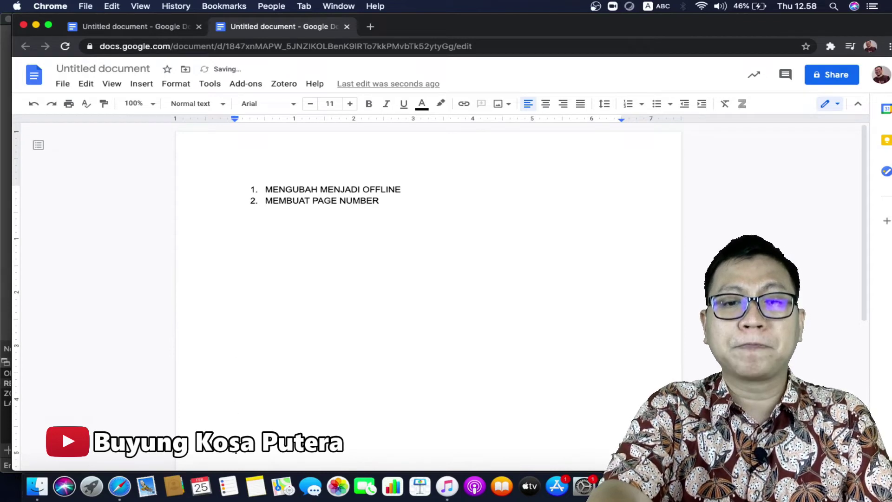
pyautogui.press('Return')
pyautogui.press('Return')
pyautogui.press('Return')
pyautogui.press('Return')
pyautogui.press('Return')
pyautogui.press('Return')
pyautogui.press('Return')
pyautogui.press('Return')
pyautogui.press('Return')
pyautogui.press('Return')
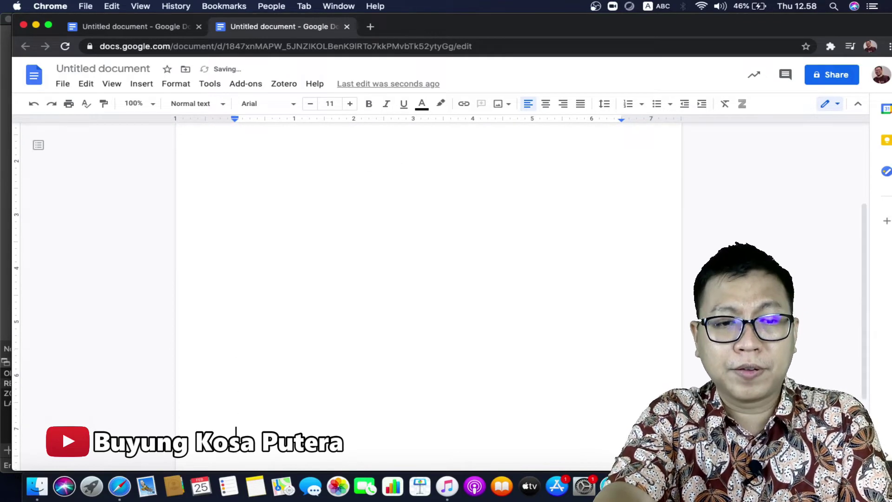
pyautogui.press('Return')
pyautogui.press('Return')
pyautogui.press('Return')
pyautogui.press('Return')
pyautogui.press('Return')
pyautogui.press('Return')
pyautogui.press('Return')
pyautogui.press('Return')
pyautogui.press('Return')
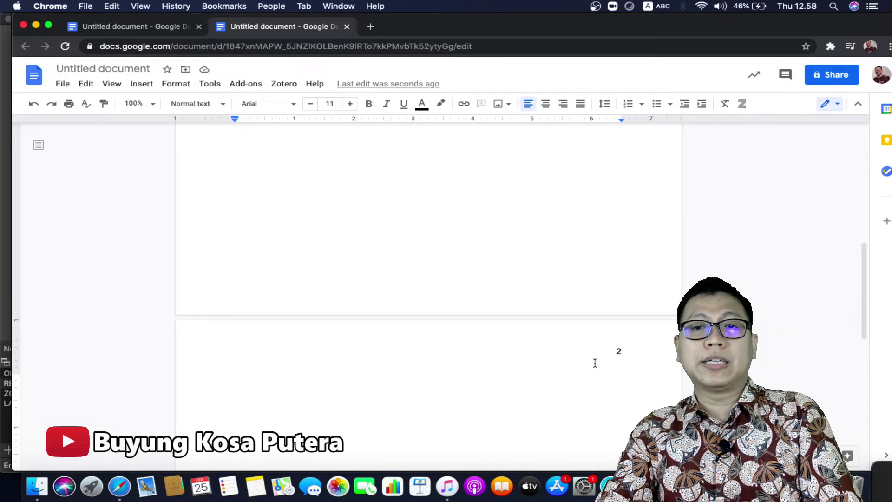
# From the first page header, set page numbering to start at 16 in the header, shown on the first page, and check the second page.
pyautogui.scroll(10, 527, 266)
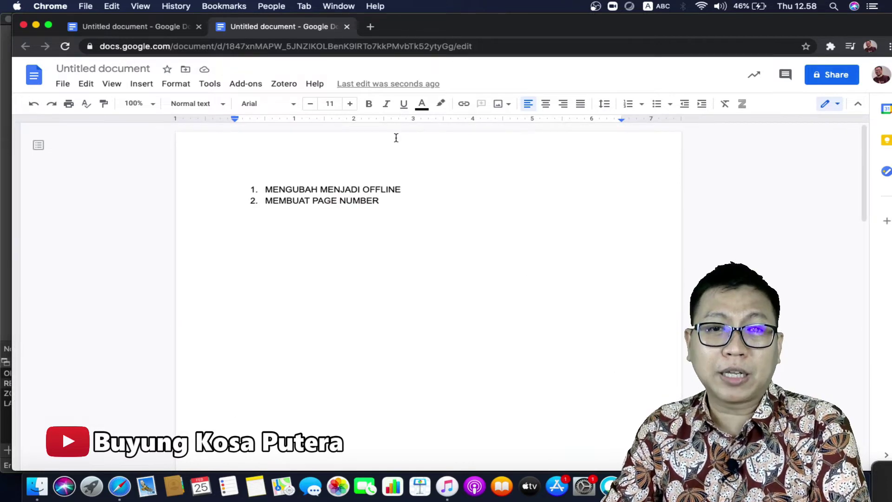
pyautogui.scroll(-10, 487, 241)
pyautogui.scroll(10, 492, 259)
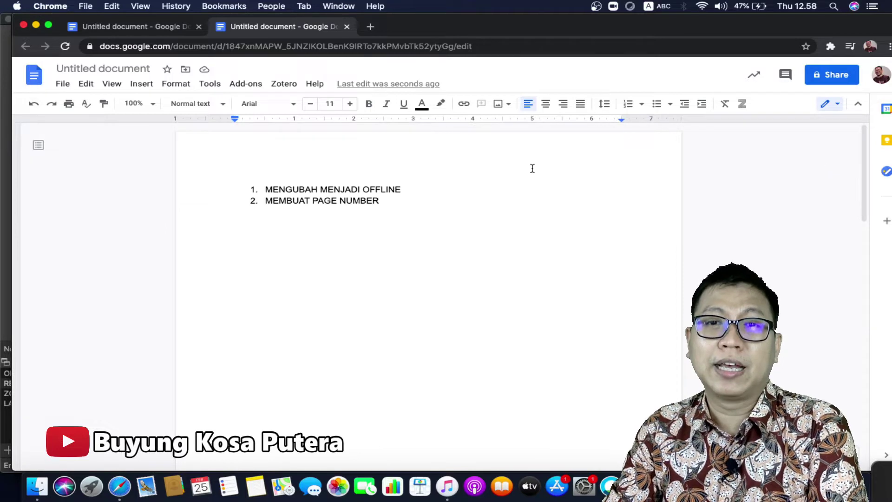
pyautogui.click(542, 156)
pyautogui.doubleClick(542, 156)
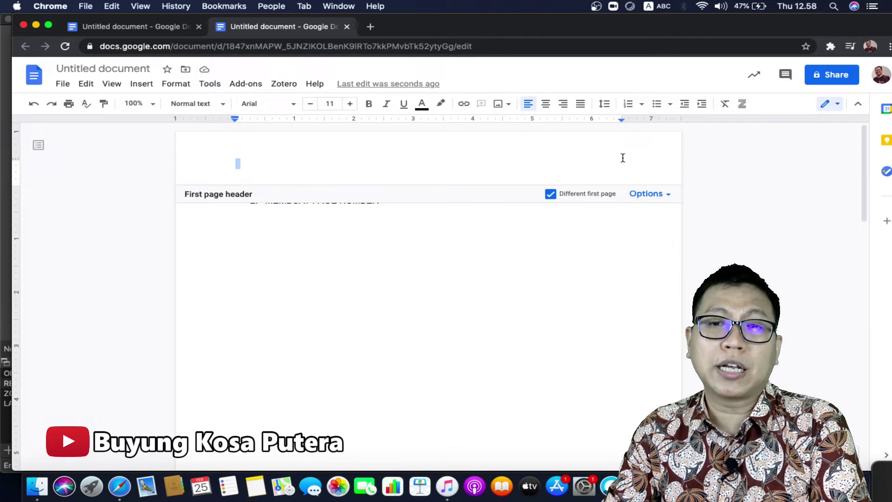
pyautogui.click(538, 280)
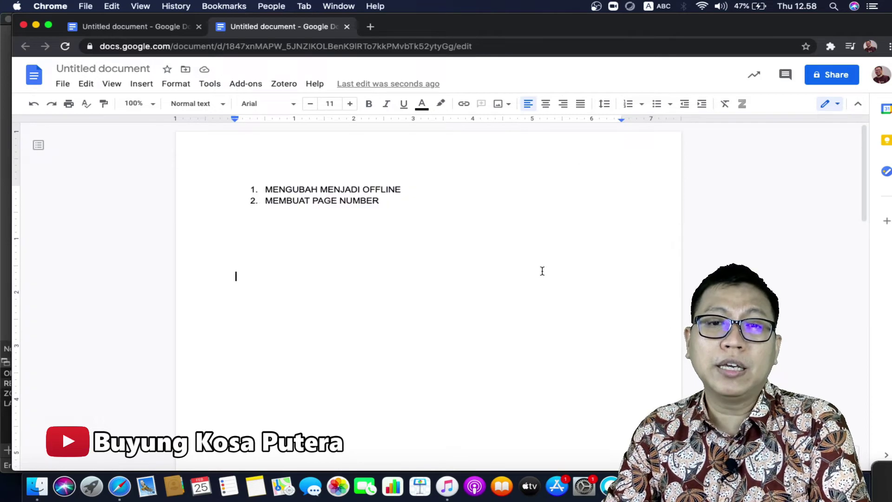
pyautogui.click(594, 162)
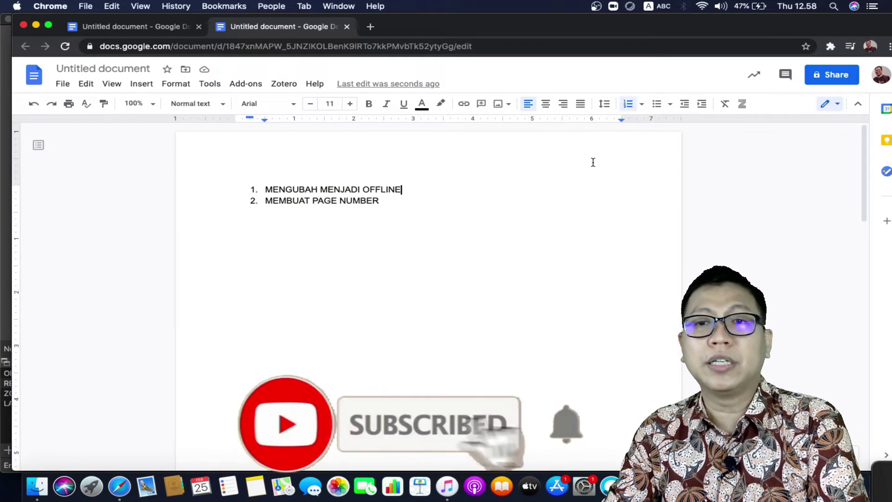
pyautogui.doubleClick(594, 163)
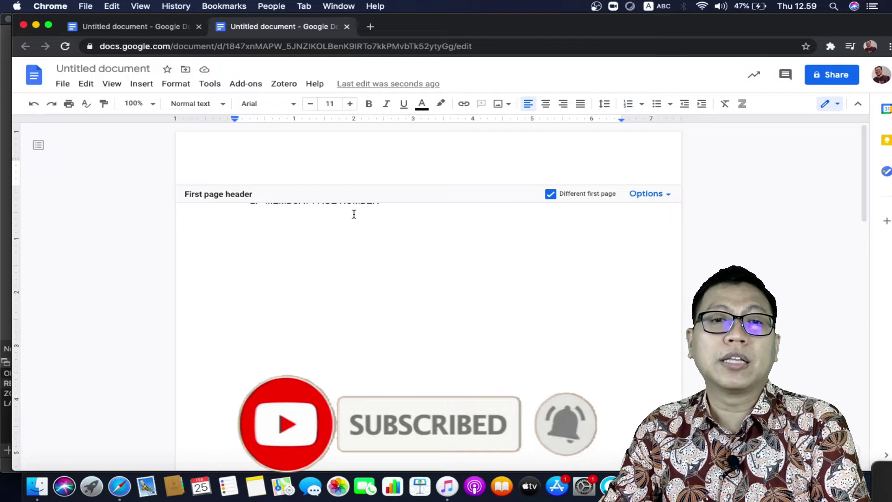
pyautogui.click(671, 195)
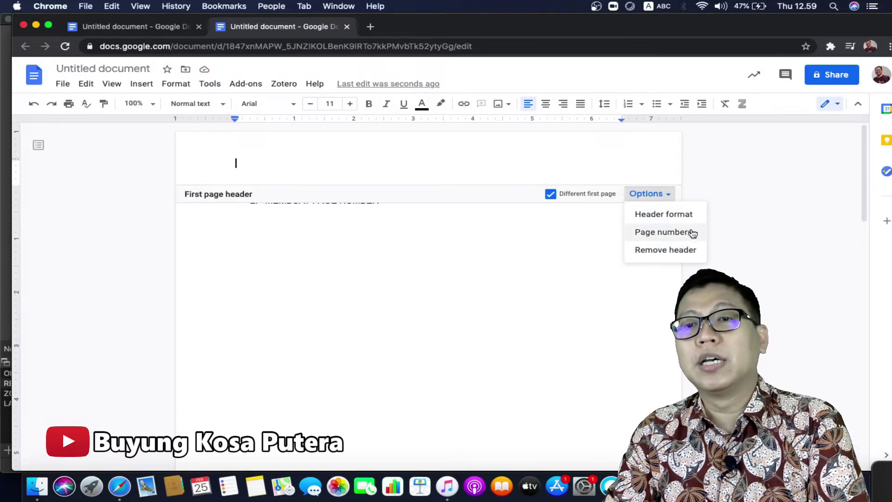
pyautogui.click(674, 235)
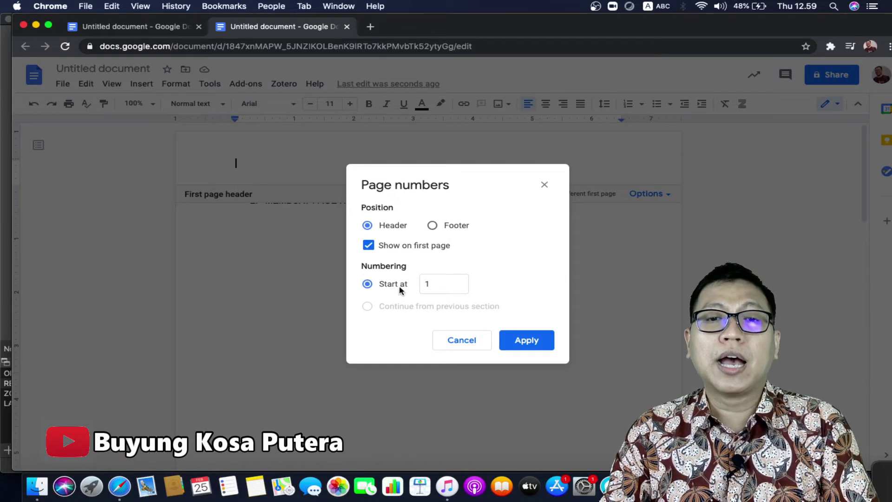
pyautogui.click(441, 285)
pyautogui.write('6')
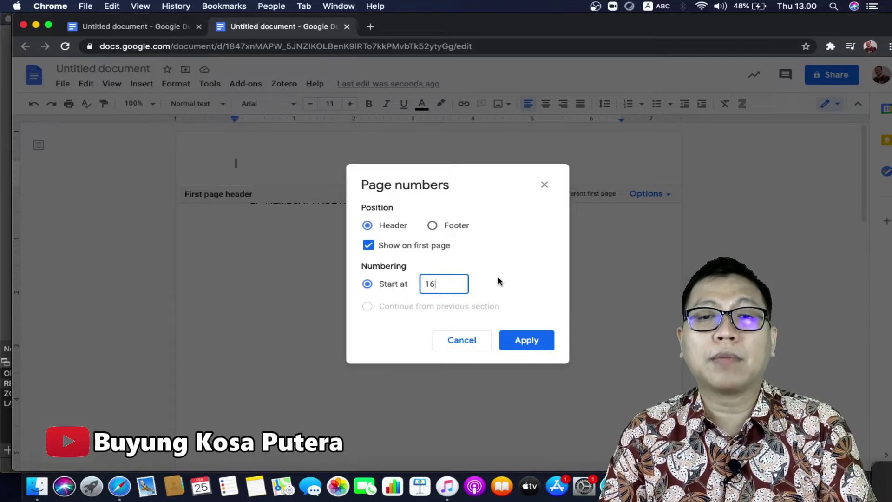
pyautogui.click(530, 337)
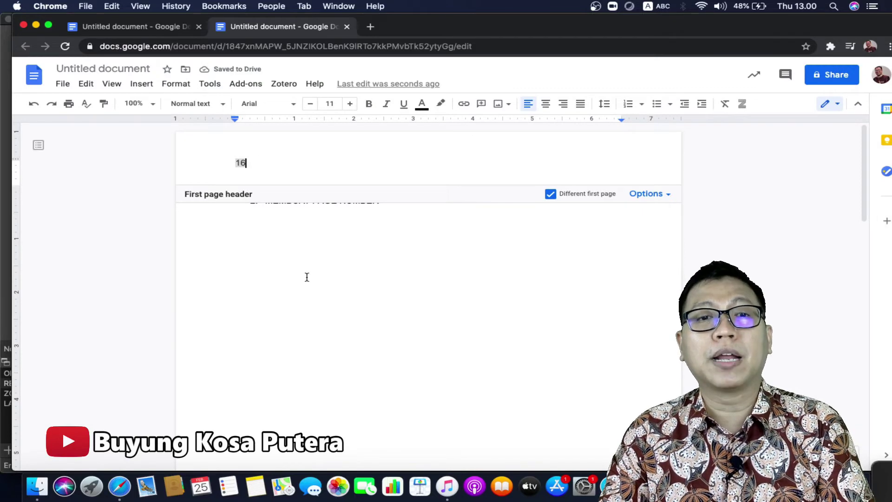
pyautogui.scroll(-5, 315, 302)
pyautogui.scroll(-3, 315, 302)
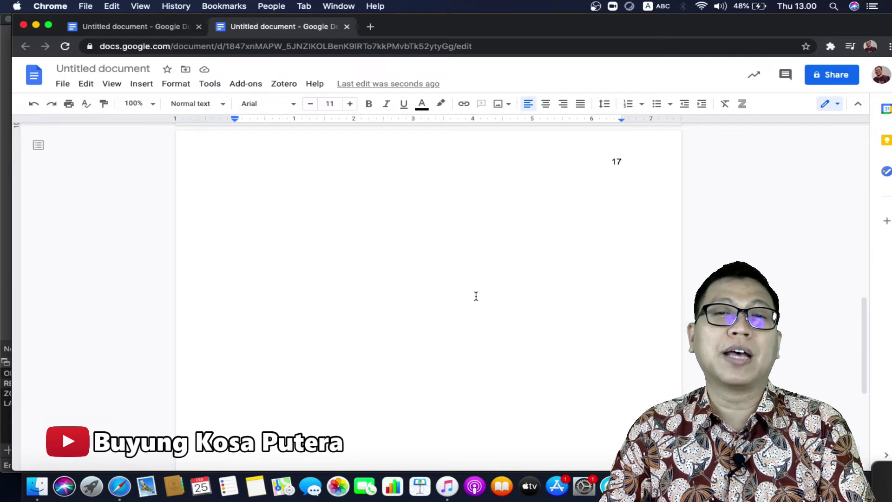
# Add a third numbered list item reading "INSER TULISAN TIMBOL" below "MEMBUAT PAGE NUMBER" on the first page.
pyautogui.scroll(10, 475, 295)
pyautogui.click(400, 200)
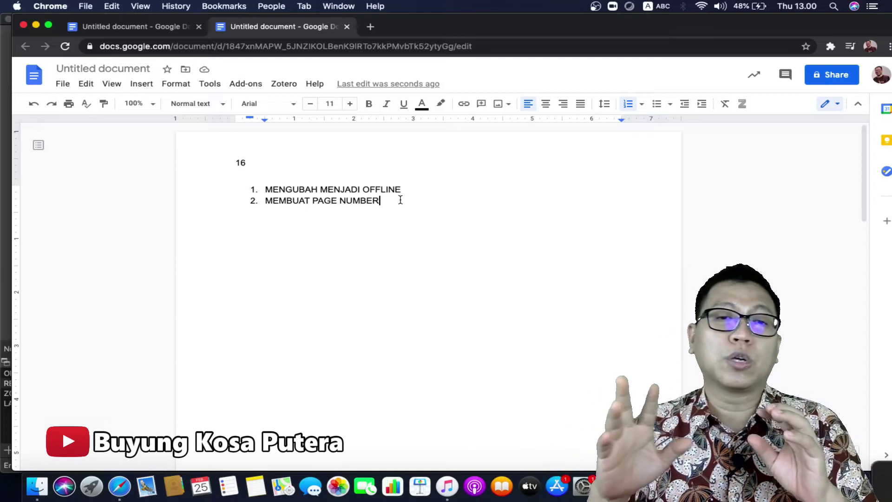
pyautogui.press('Return')
pyautogui.write('INS')
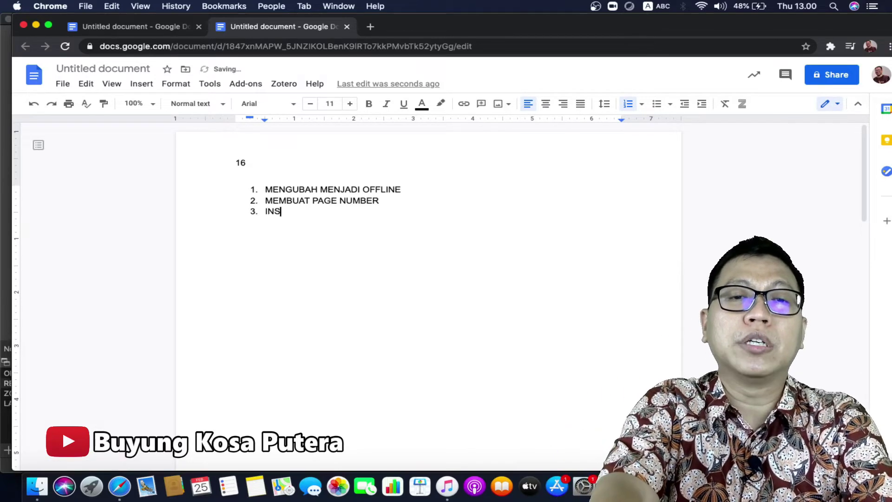
pyautogui.write('ER TULISAN ')
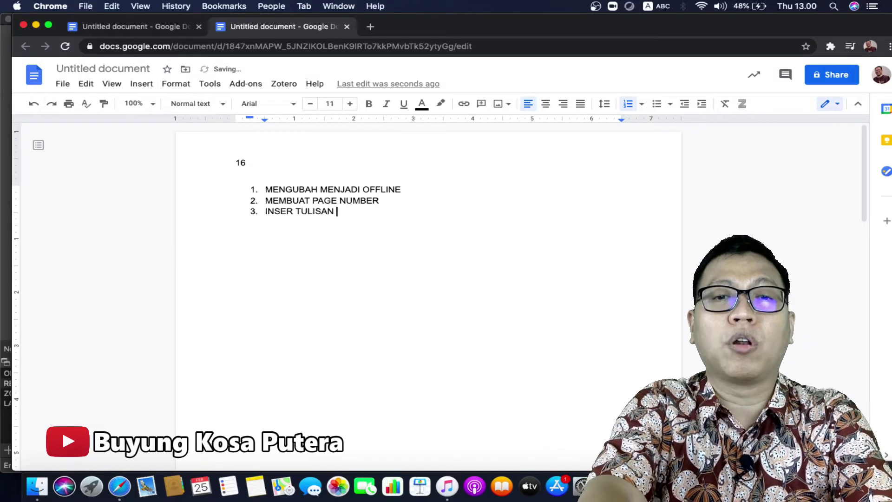
pyautogui.write('TIMBOL')
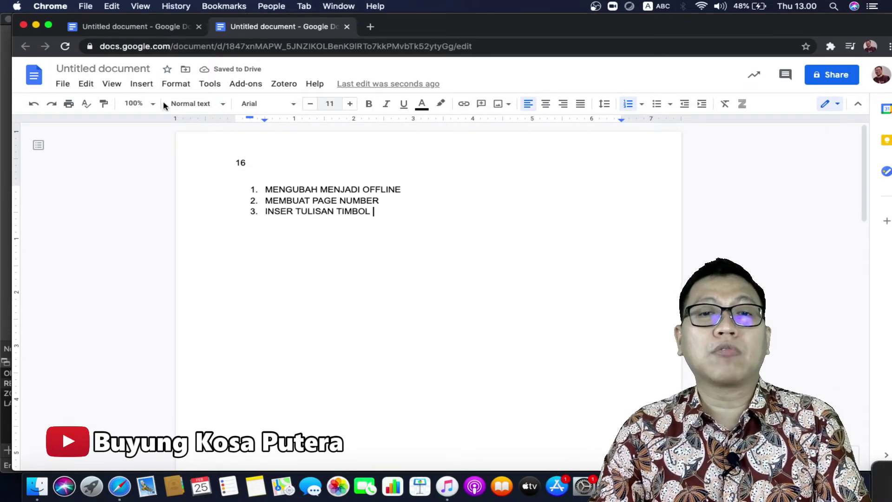
# Insert the right-pointing and left-pointing double triangle special characters from the Arrows symbols at the end of the third list item.
pyautogui.click(141, 84)
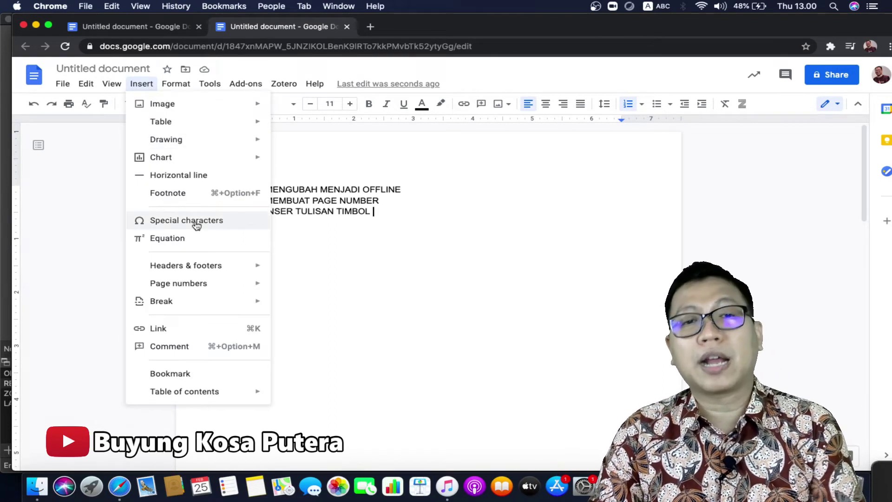
pyautogui.click(231, 219)
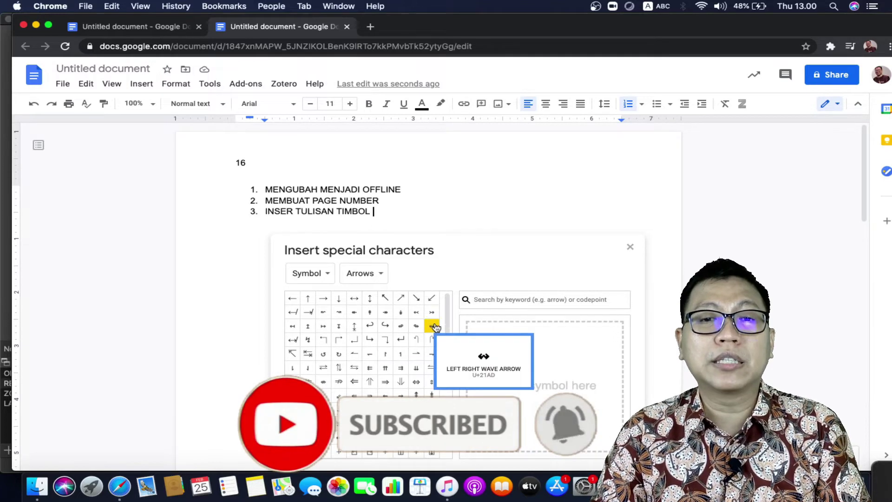
pyautogui.moveTo(446, 316); pyautogui.dragTo(398, 345)
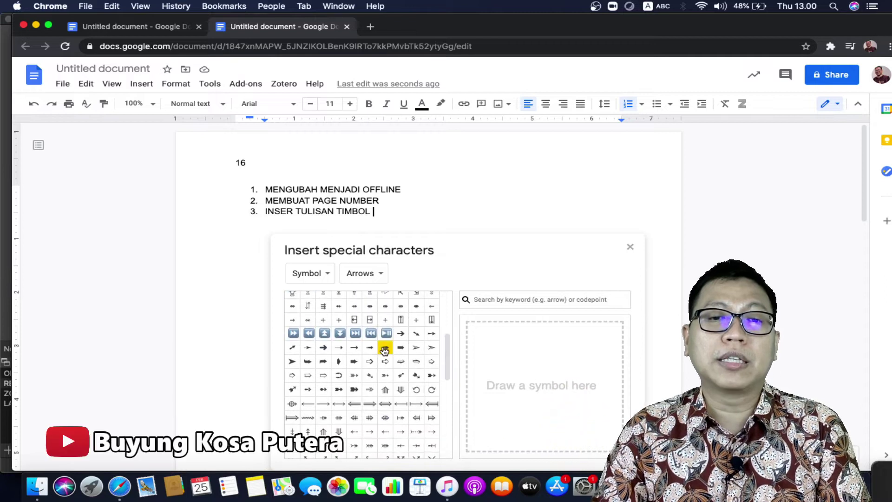
pyautogui.moveTo(296, 333)
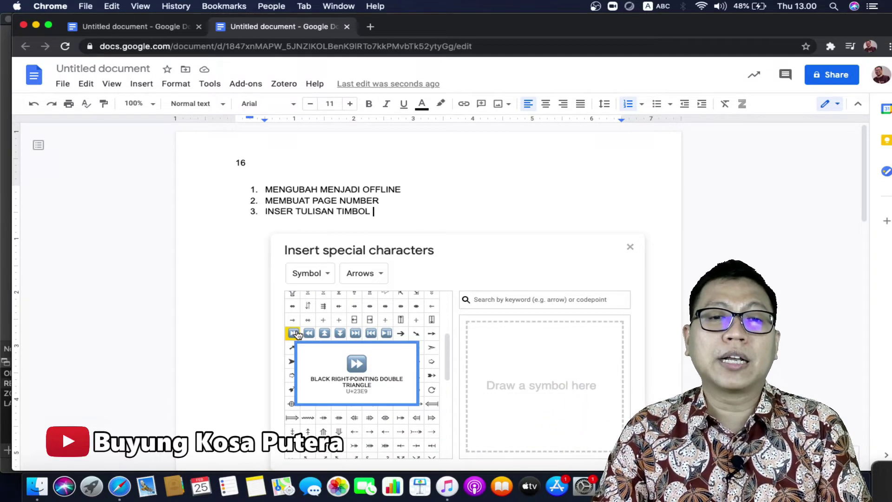
pyautogui.click(294, 333)
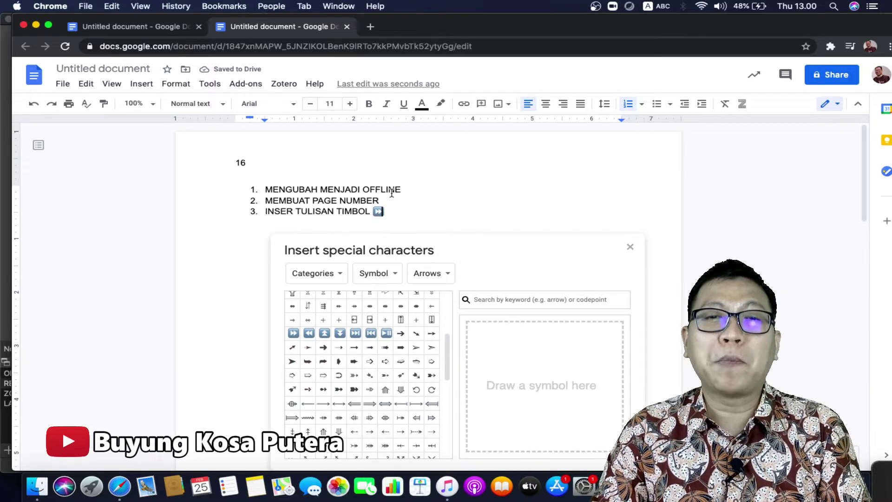
pyautogui.click(309, 333)
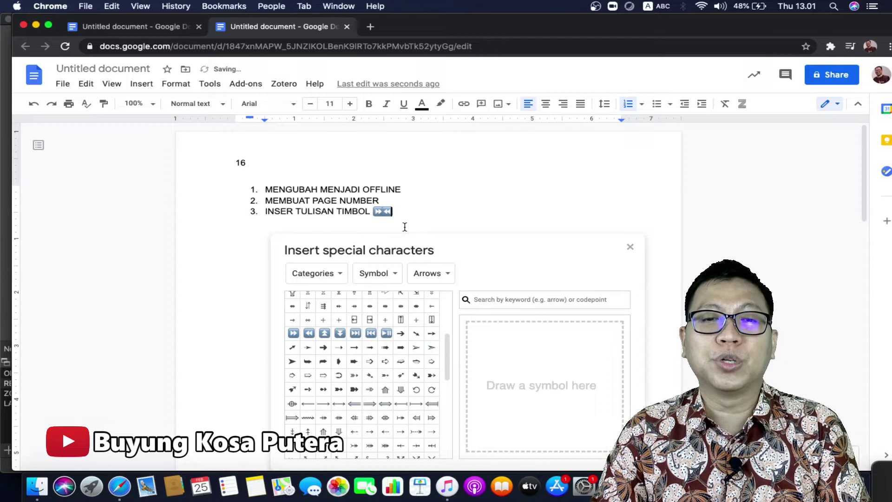
# Add a bold up arrow, a bold down arrow and the shuffle symbol after the double triangles, and close the special characters dialog.
pyautogui.scroll(1, 439, 313)
pyautogui.scroll(-5, 441, 353)
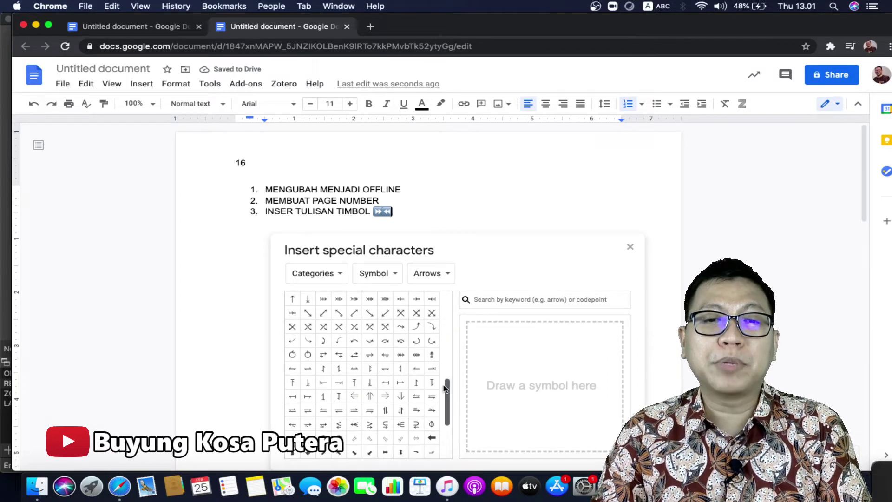
pyautogui.scroll(-3, 438, 403)
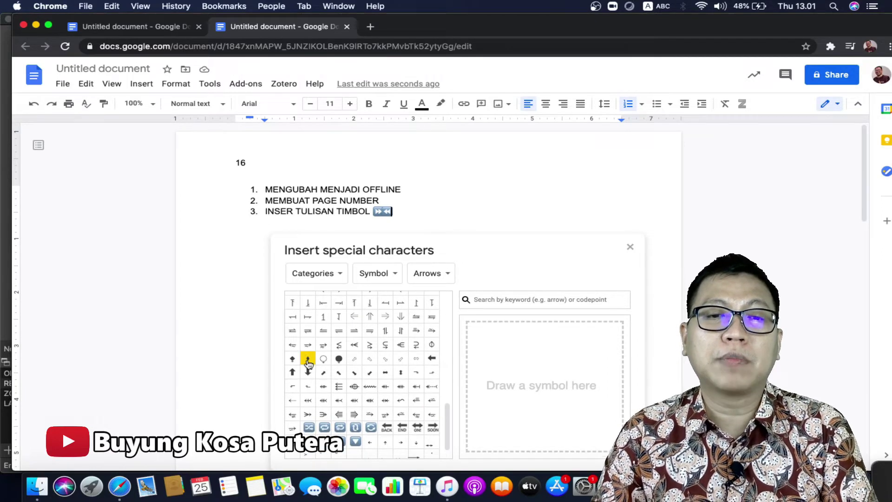
pyautogui.click(293, 372)
pyautogui.click(308, 372)
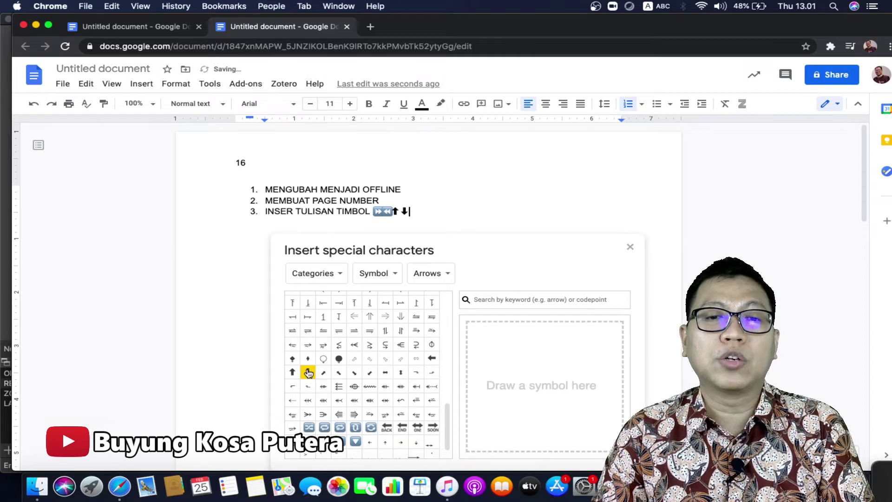
pyautogui.click(308, 427)
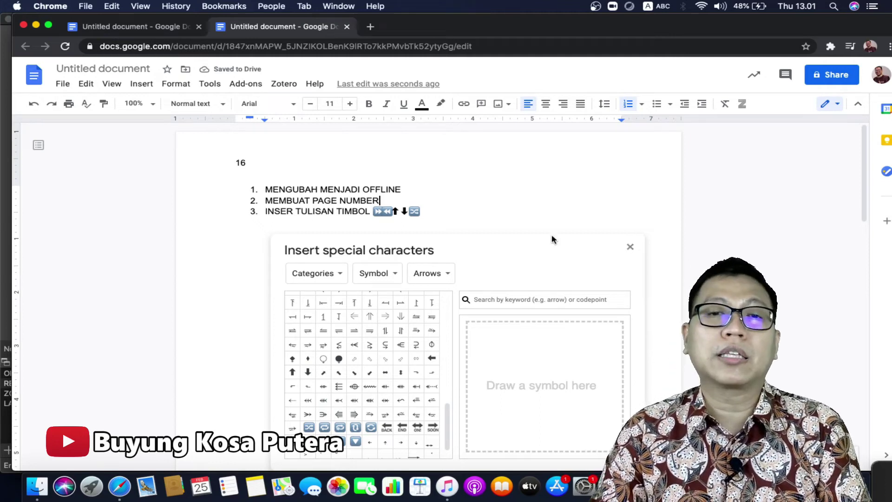
pyautogui.click(630, 247)
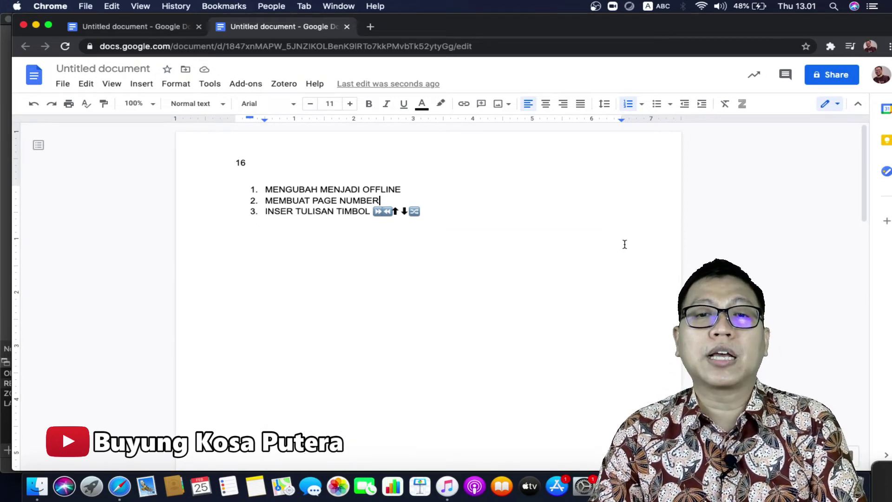
# Correct "INSER" to "INSERT" in the third list item and return to the end of that line.
pyautogui.click(524, 230)
pyautogui.press('BackSpace')
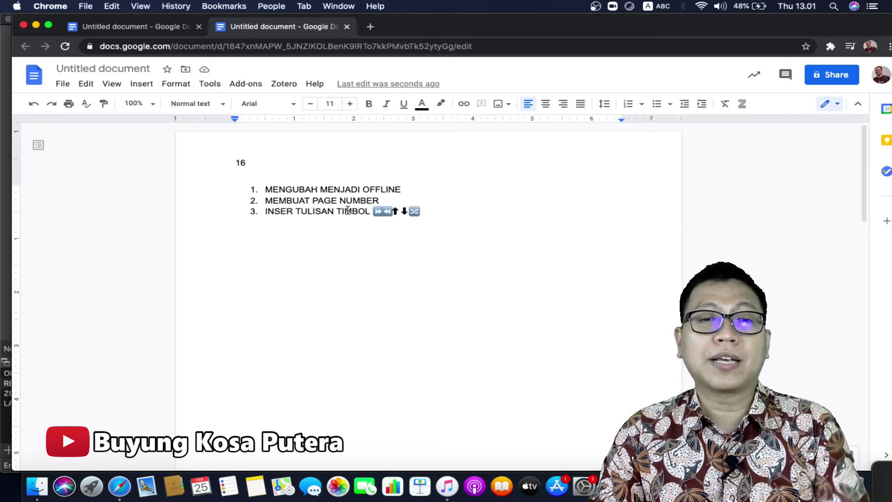
pyautogui.click(294, 211)
pyautogui.write('T')
pyautogui.click(467, 209)
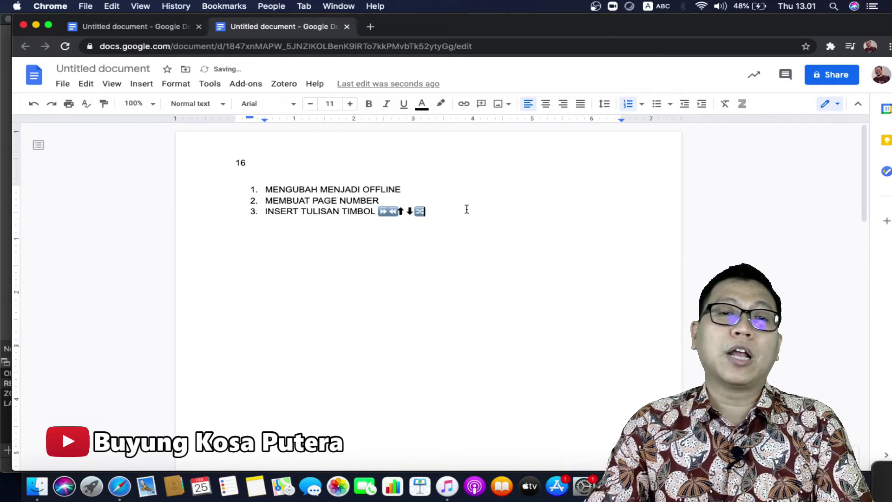
# Add a fourth list item reading "MEMASUKAN PICTURE" and leave the numbered list with a blank line below it.
pyautogui.press('Return')
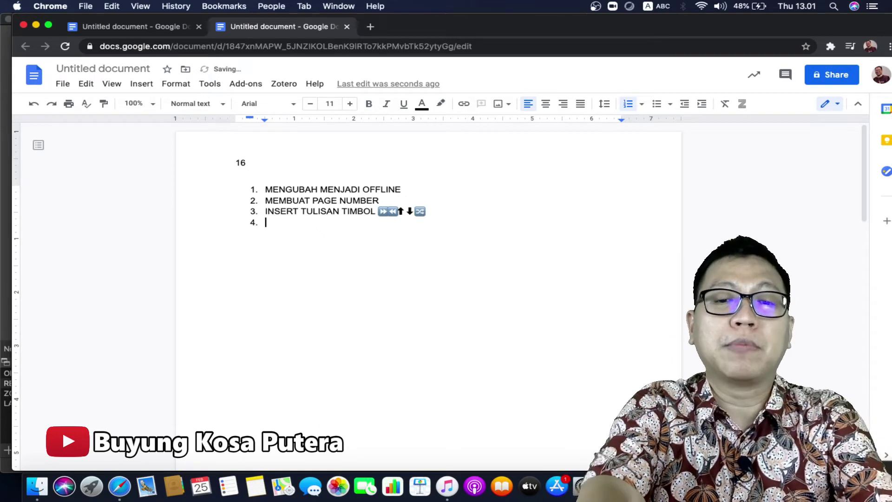
pyautogui.write('MEMASUKKN')
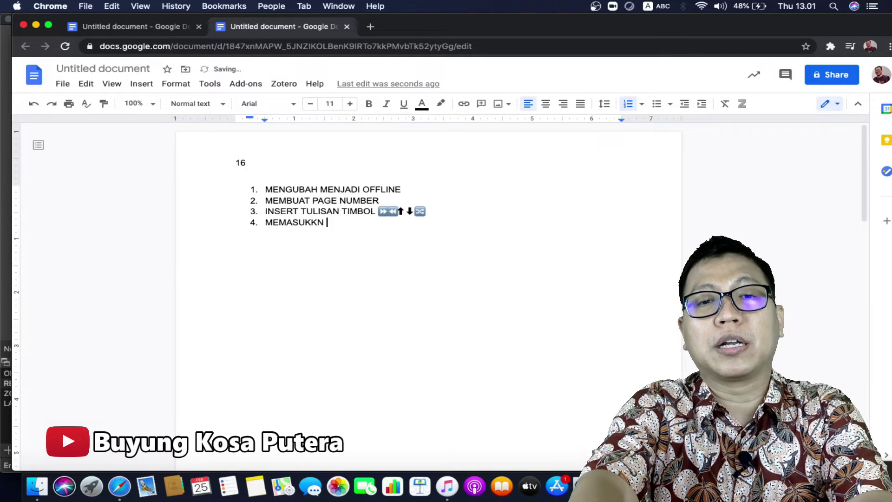
pyautogui.press('BackSpace')
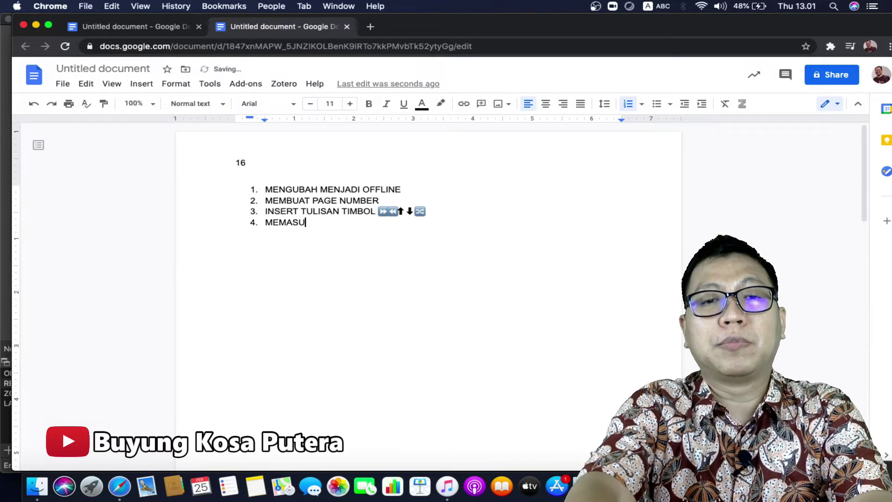
pyautogui.write('AN PICTURE')
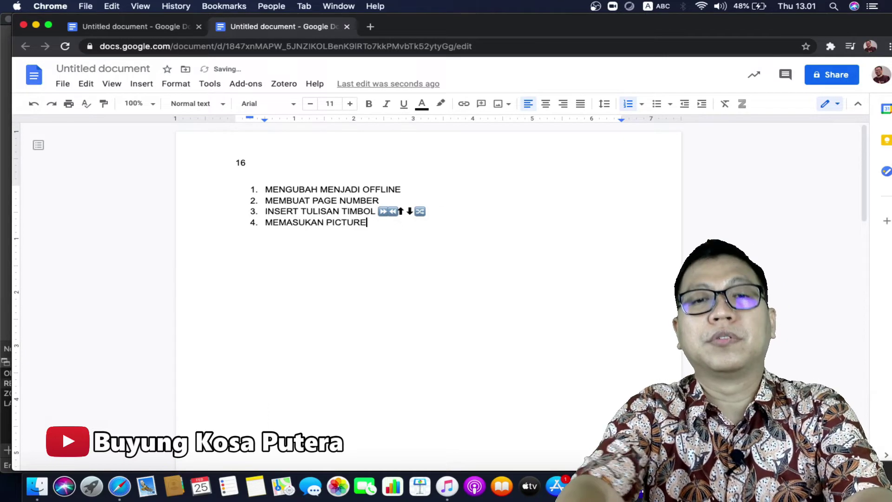
pyautogui.press('Return')
pyautogui.press('BackSpace')
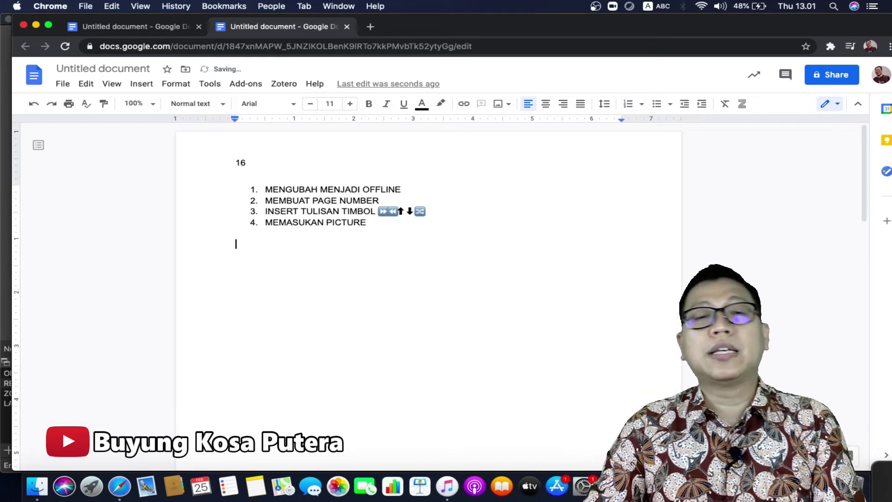
# Examine the available sources for inserting an image, such as computer upload, web search, Drive and camera.
pyautogui.click(143, 85)
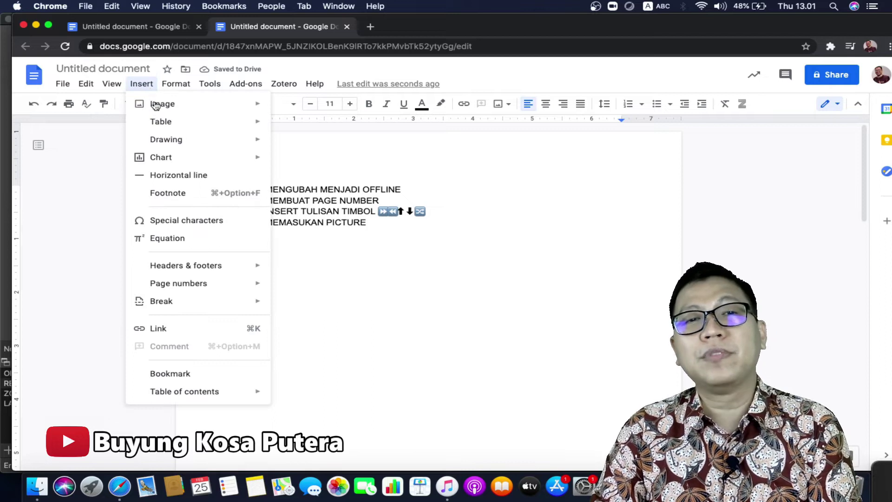
pyautogui.moveTo(161, 112)
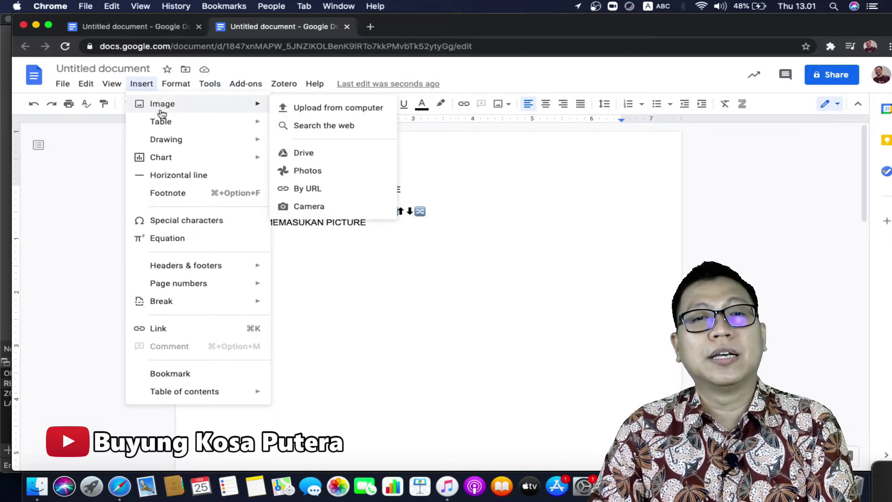
pyautogui.click(505, 74)
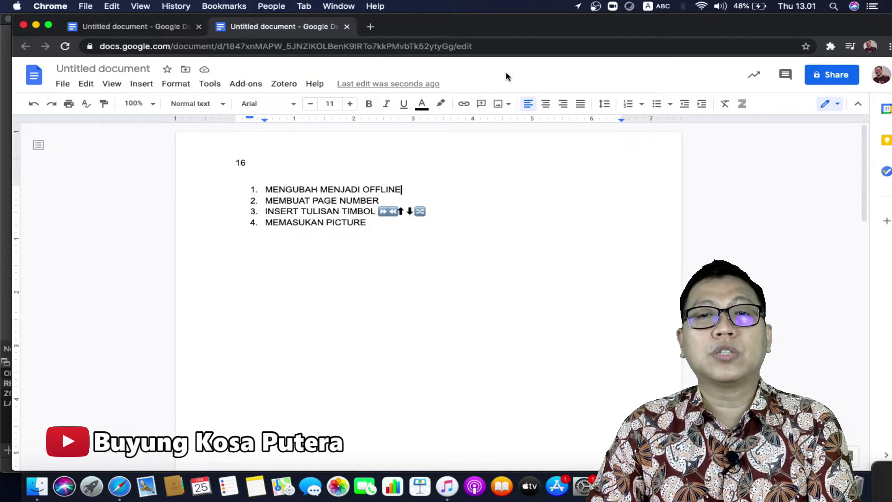
pyautogui.click(509, 106)
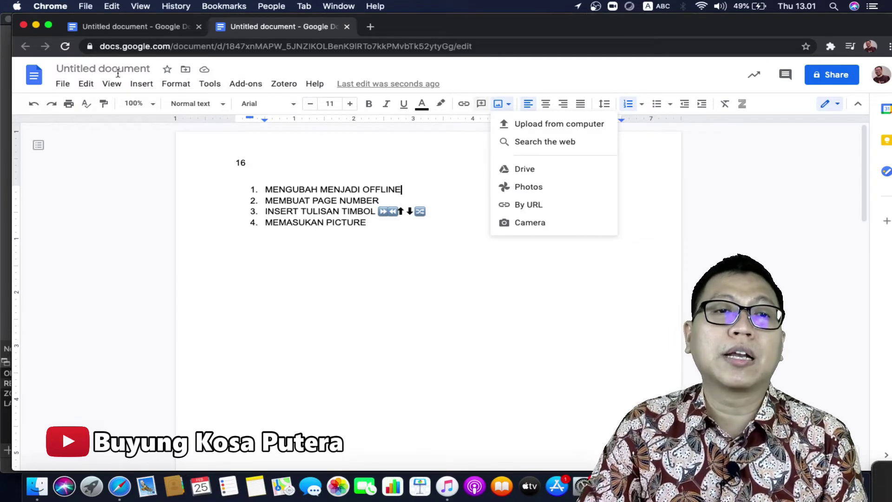
pyautogui.click(142, 86)
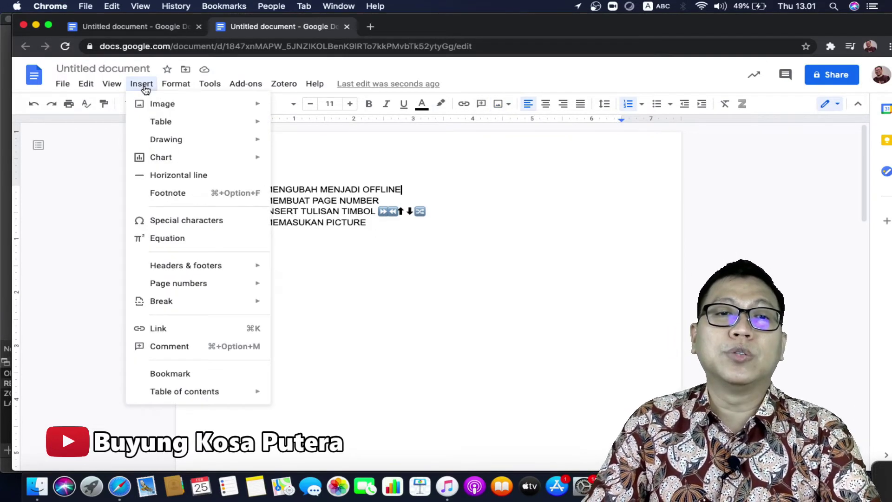
pyautogui.moveTo(193, 108)
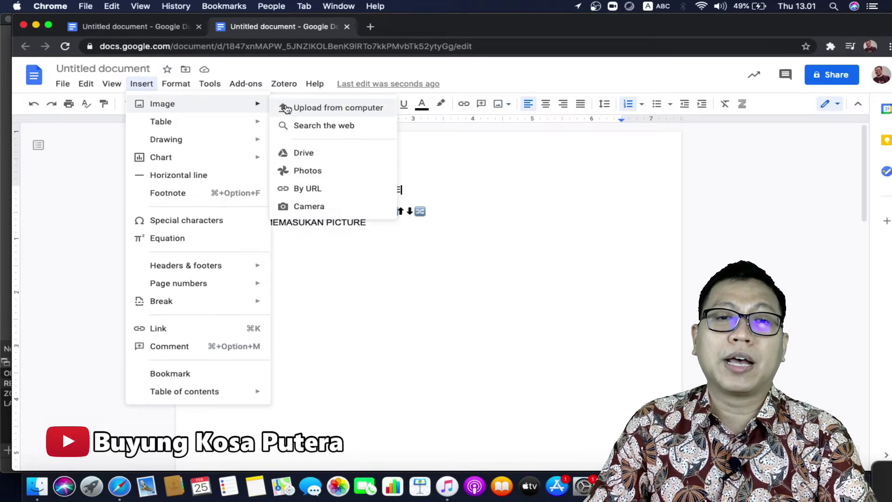
# Upload the image 1552025941264.png from the computer's Desktop folder into the document at the end of the first list item.
pyautogui.click(509, 105)
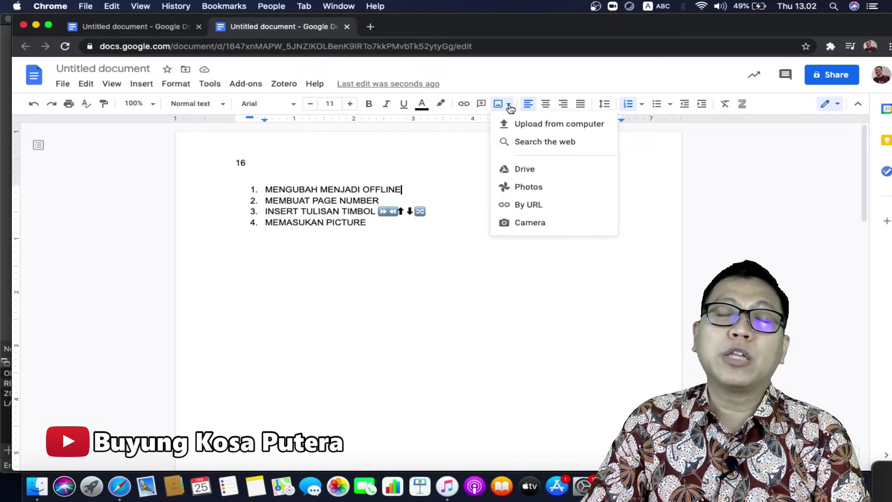
pyautogui.click(549, 124)
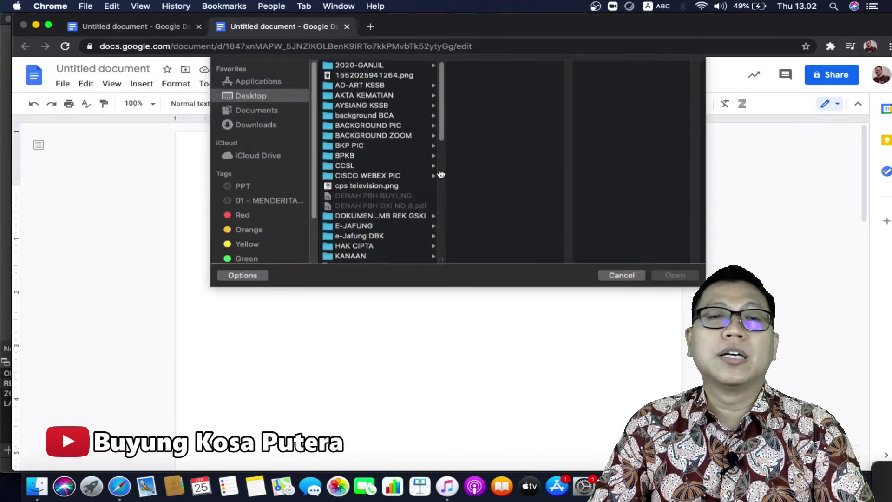
pyautogui.moveTo(442, 123); pyautogui.dragTo(445, 207)
pyautogui.scroll(-6, 445, 207)
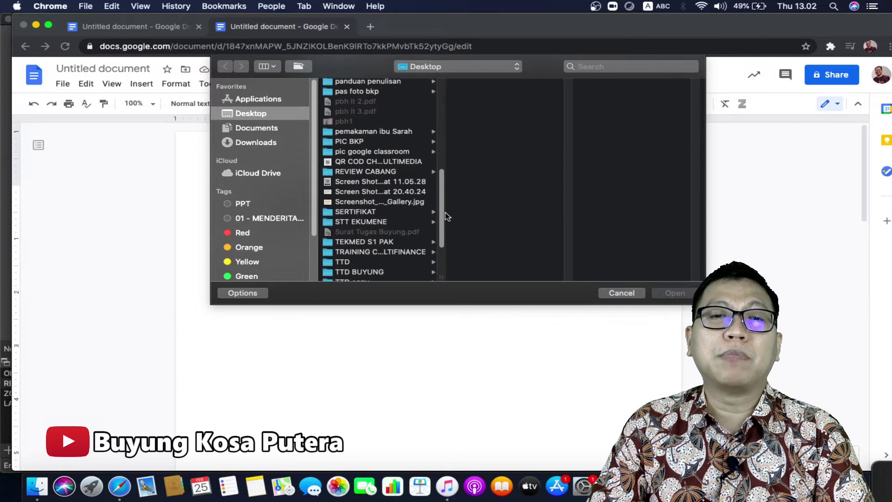
pyautogui.scroll(4, 445, 209)
pyautogui.scroll(10, 445, 208)
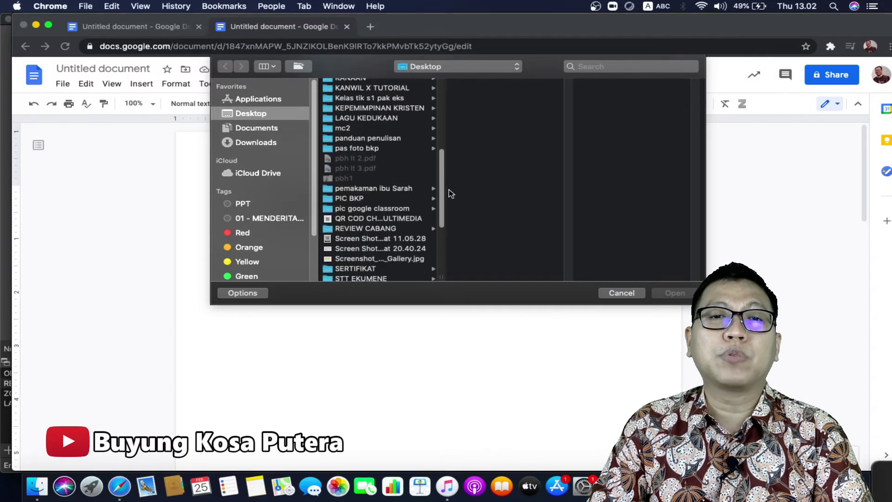
pyautogui.scroll(3, 460, 135)
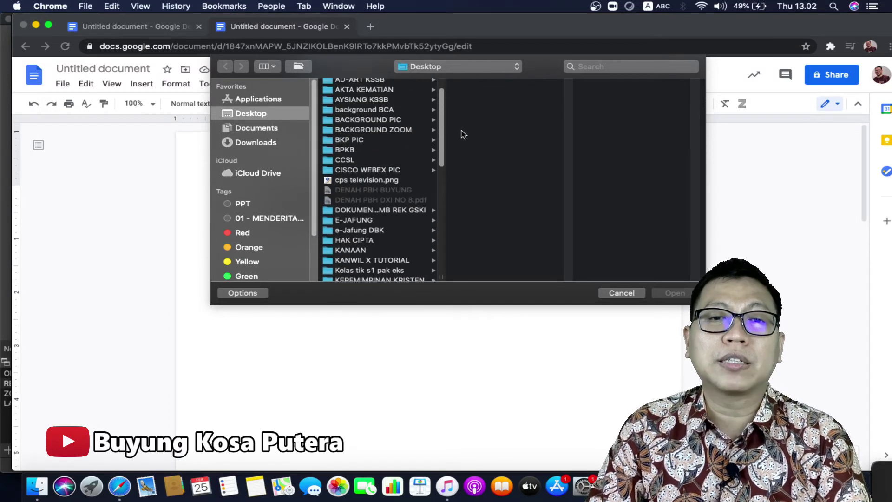
pyautogui.click(409, 94)
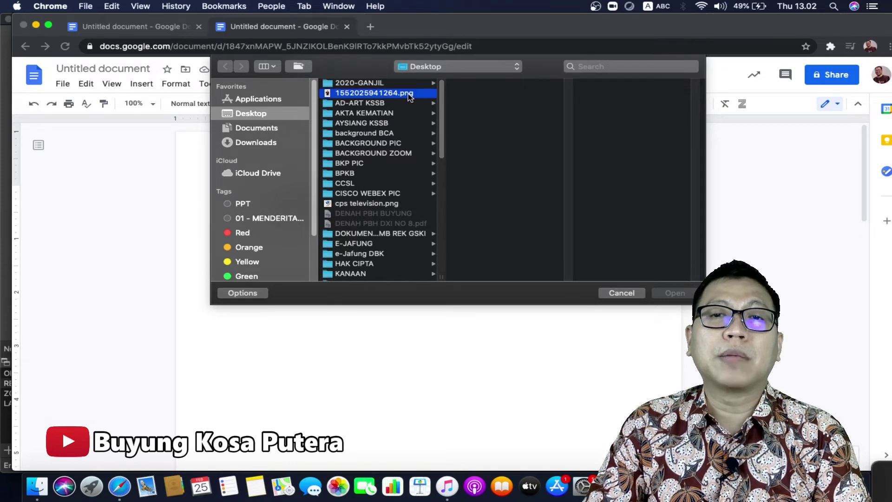
pyautogui.click(674, 292)
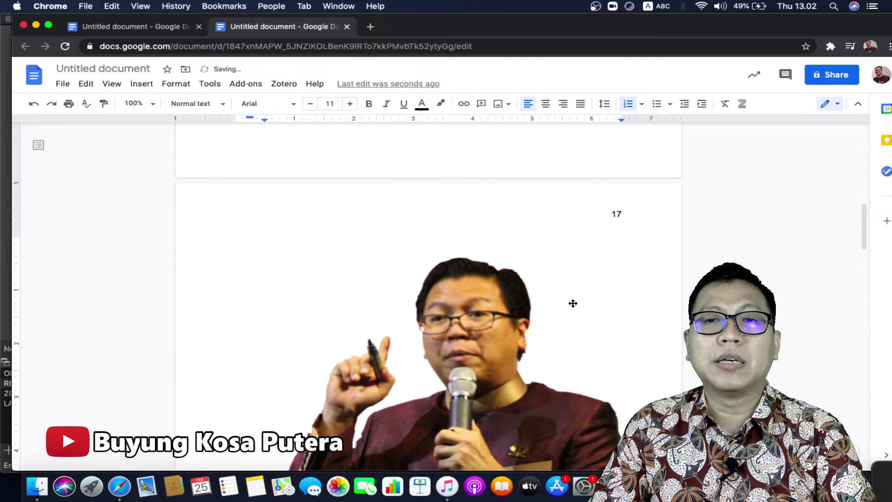
# Shrink the inserted picture proportionally to about 0.89 in wide by 1.56 in high so it fits on the list's page, and deselect it.
pyautogui.scroll(-2, 572, 303)
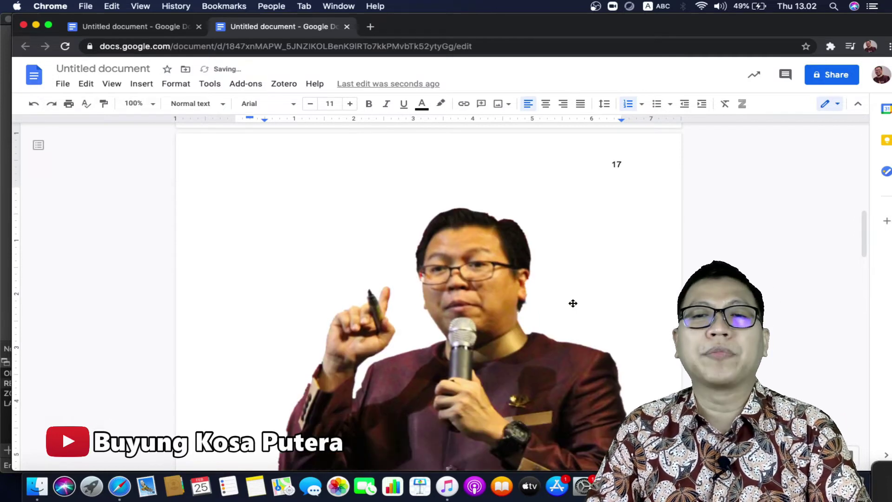
pyautogui.click(509, 282)
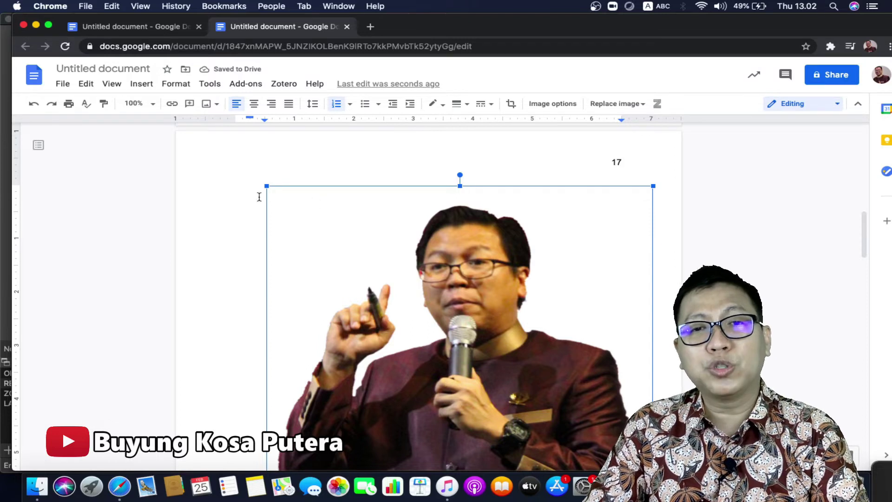
pyautogui.scroll(-4, 643, 255)
pyautogui.scroll(-8, 644, 255)
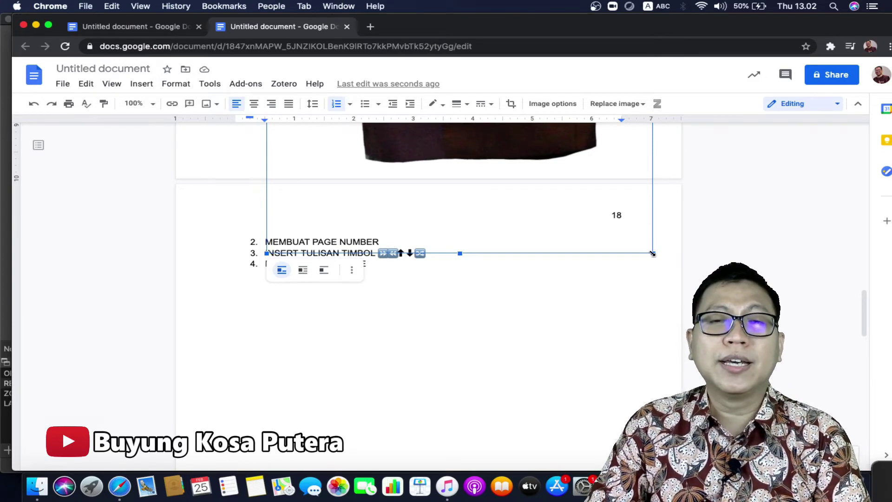
pyautogui.moveTo(653, 253); pyautogui.dragTo(461, 142)
pyautogui.moveTo(582, 210); pyautogui.dragTo(583, 213)
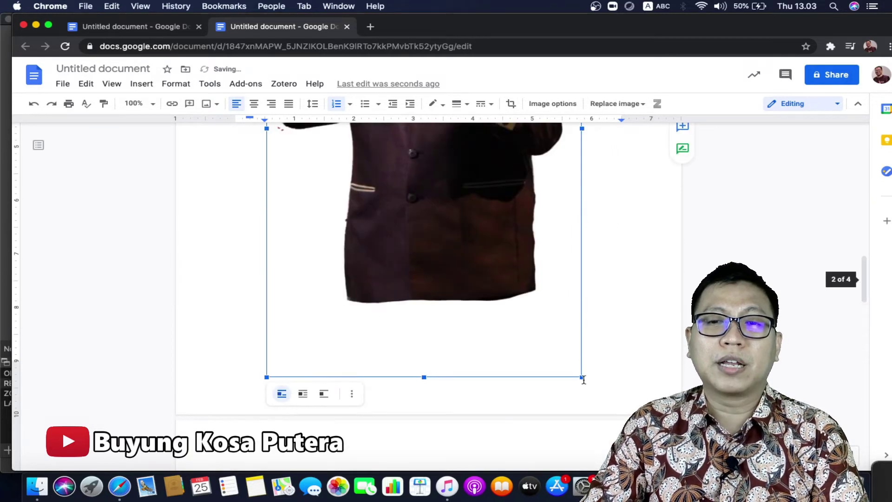
pyautogui.moveTo(584, 379); pyautogui.dragTo(353, 173)
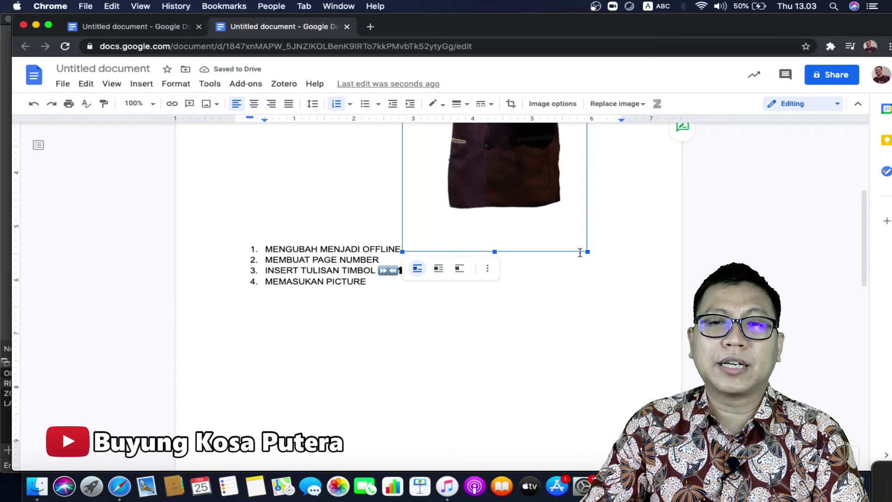
pyautogui.moveTo(588, 253); pyautogui.dragTo(400, 155)
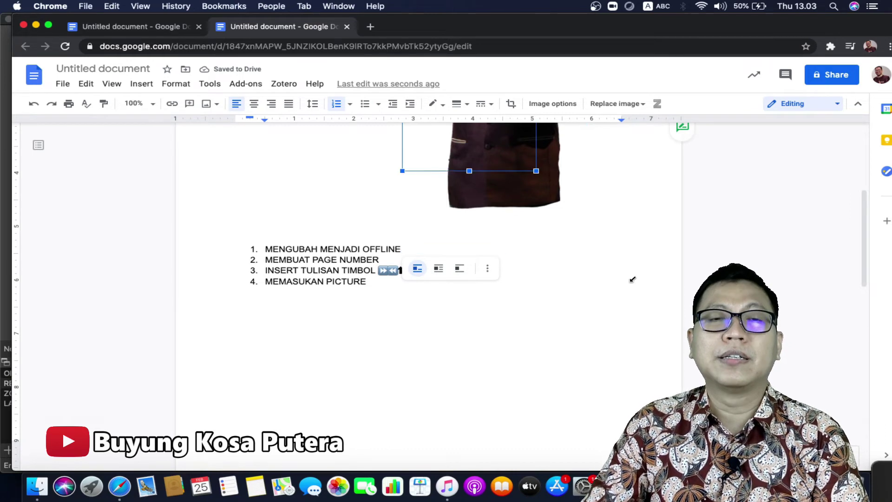
pyautogui.moveTo(633, 279); pyautogui.dragTo(633, 277)
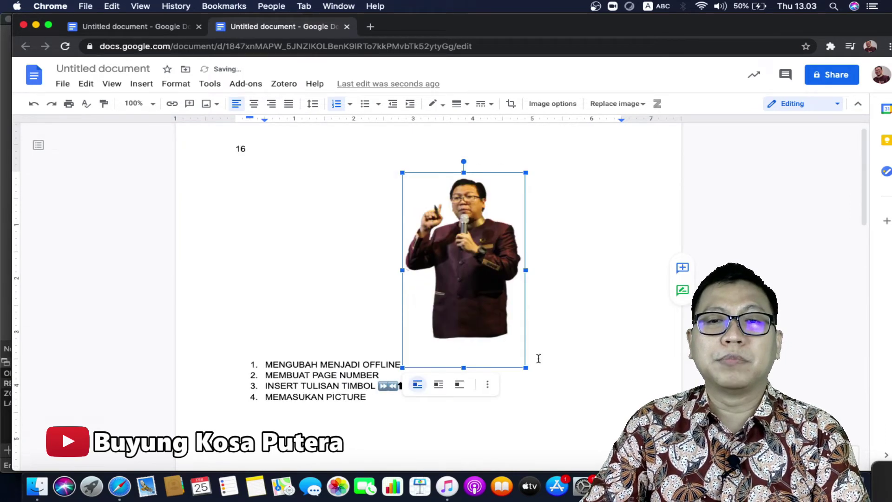
pyautogui.moveTo(454, 260)
pyautogui.mouseDown()
pyautogui.moveTo(437, 239)
pyautogui.moveTo(459, 271)
pyautogui.mouseUp()
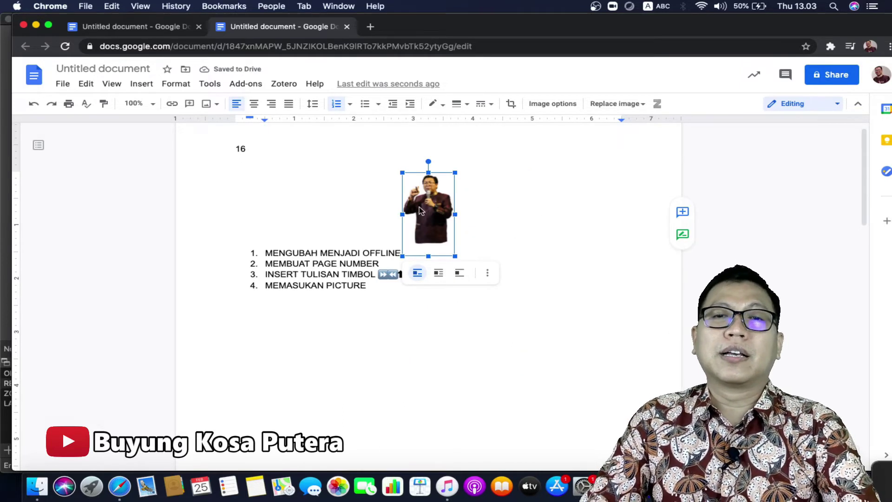
pyautogui.click(340, 229)
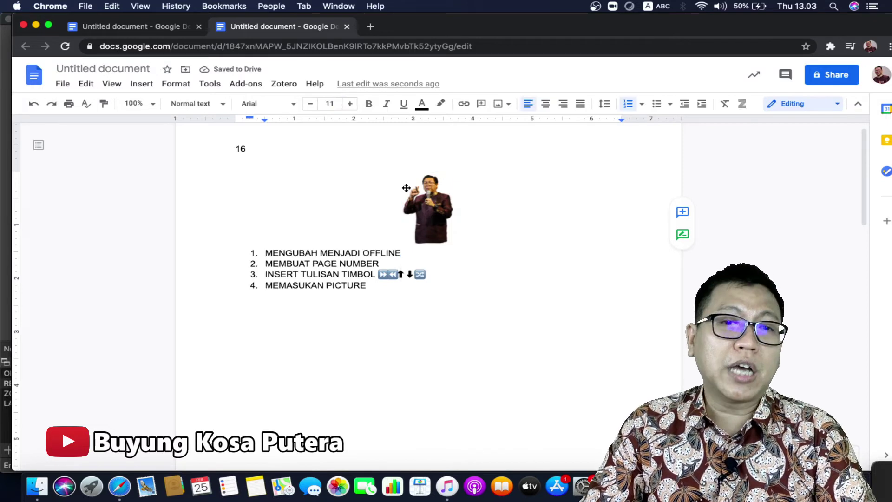
# Move the picture from the end of the first list item to the end of the second item, MEMBUAT PAGE NUMBER.
pyautogui.click(436, 217)
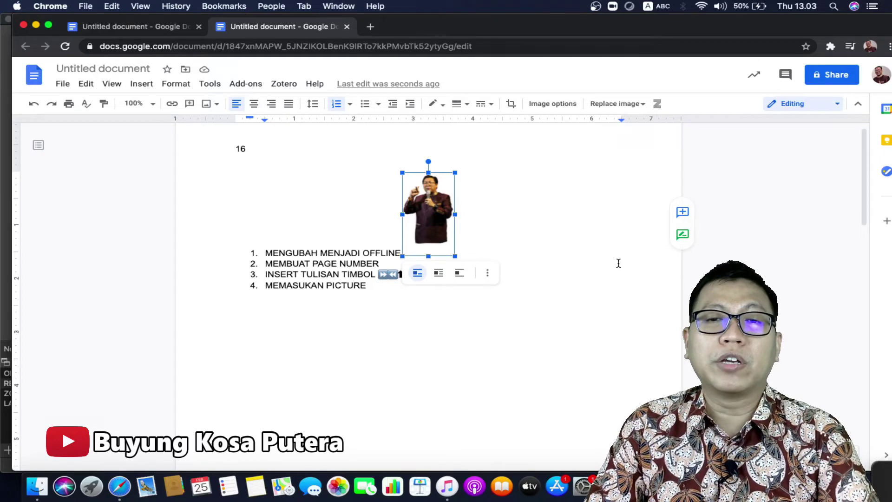
pyautogui.click(601, 335)
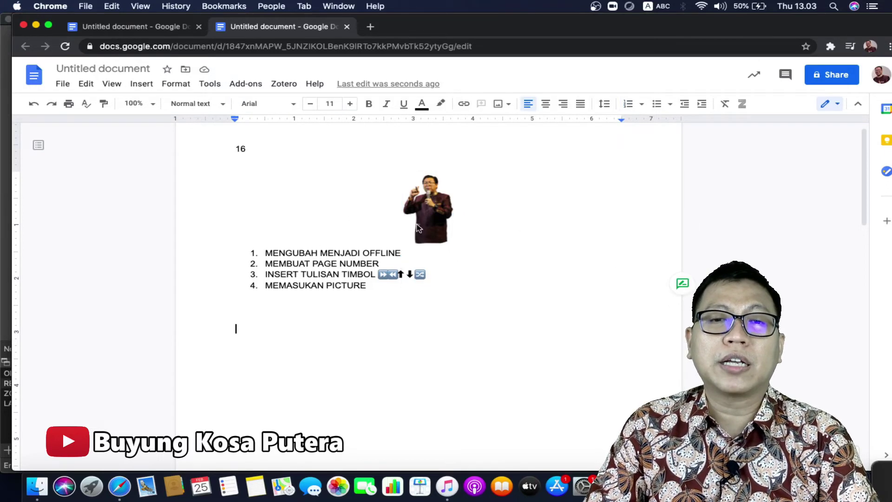
pyautogui.click(427, 209)
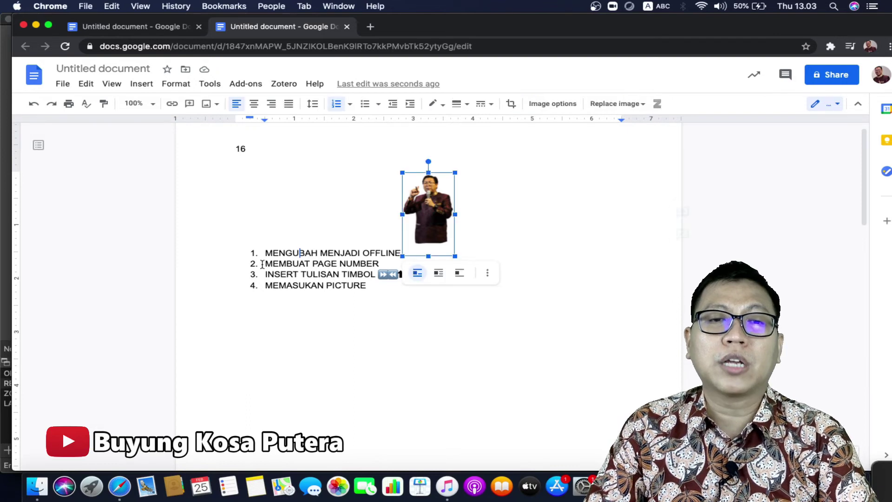
pyautogui.moveTo(388, 265); pyautogui.dragTo(388, 269)
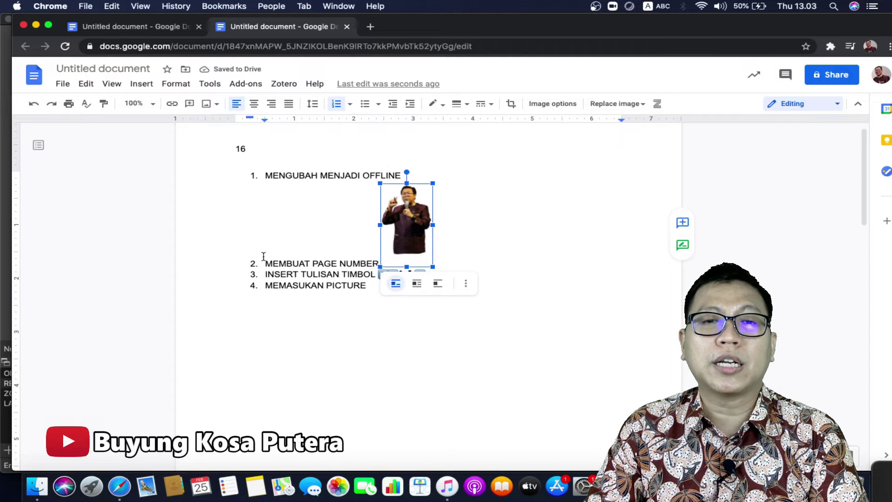
# Set the picture to Wrap text and shift it slightly up and to the left within the list.
pyautogui.click(418, 284)
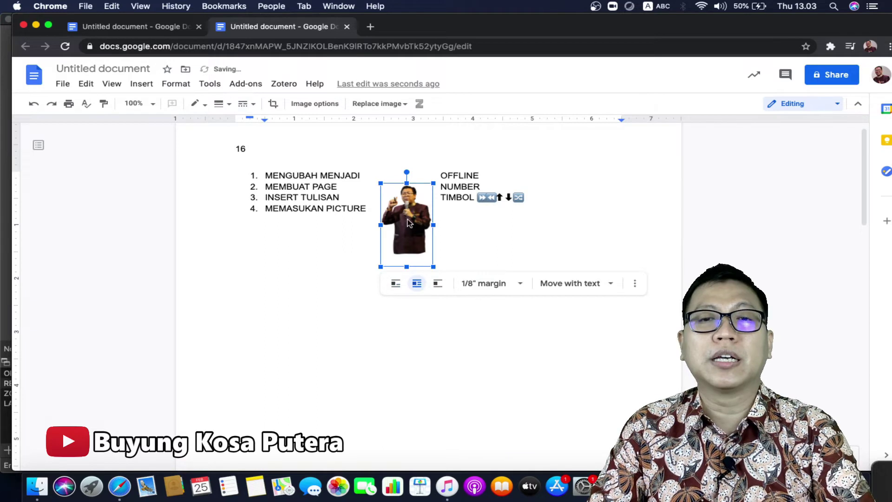
pyautogui.moveTo(407, 219); pyautogui.dragTo(398, 213)
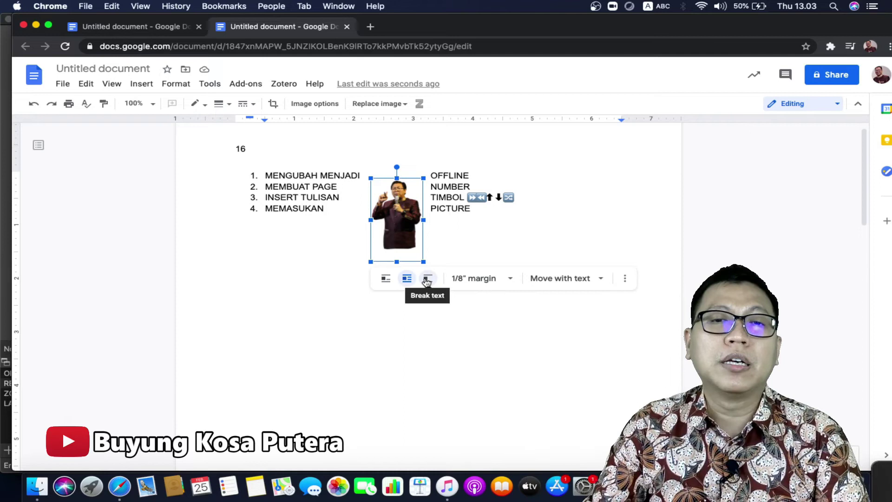
# Switch the picture's layout to Break text and look through its margin, position and further image option choices.
pyautogui.click(427, 281)
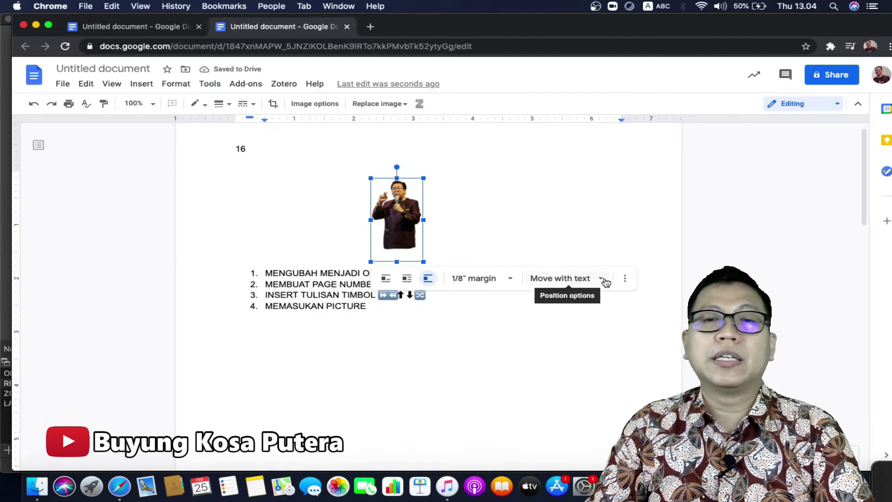
pyautogui.click(513, 280)
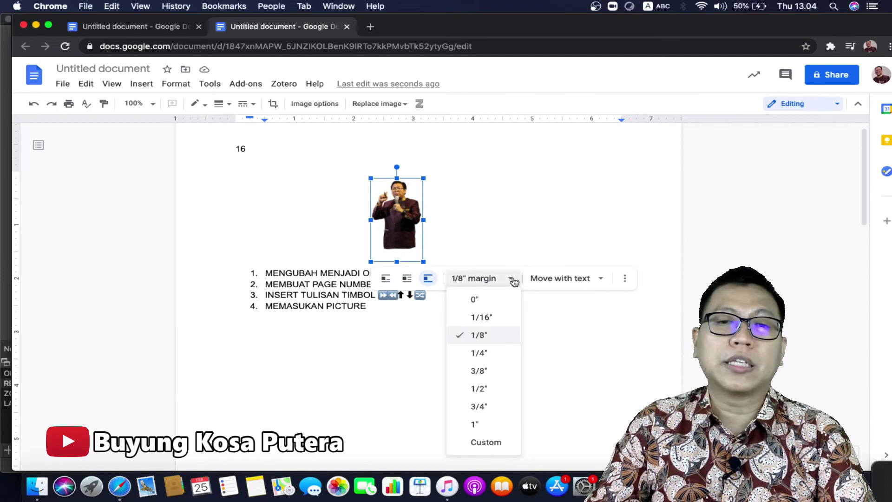
pyautogui.click(601, 280)
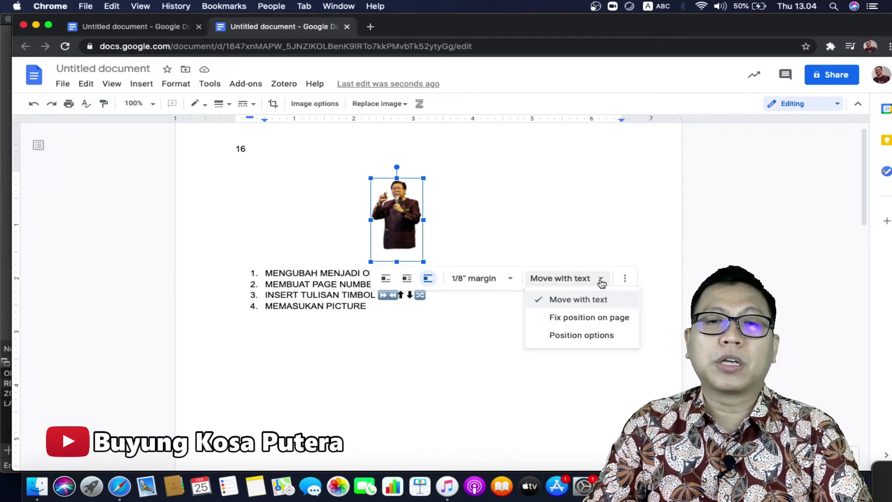
pyautogui.click(628, 279)
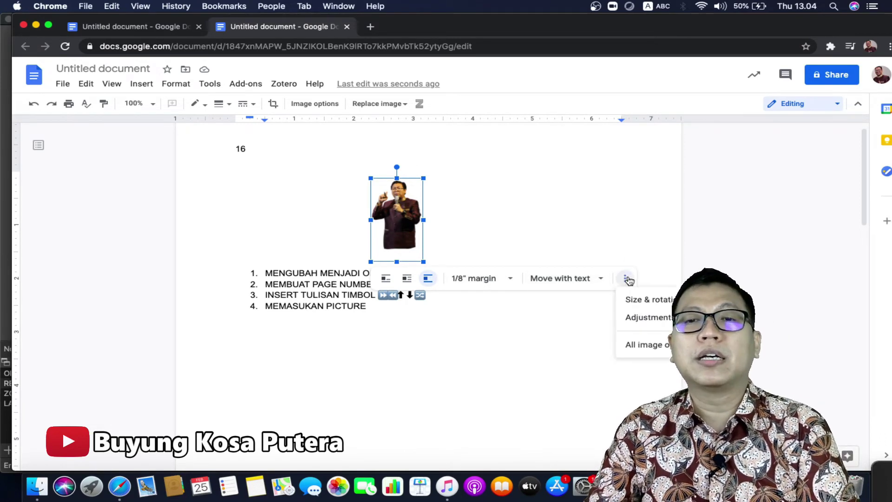
# Reduce the picture's width scale to 78% with the aspect ratio locked, and move the picture slightly down.
pyautogui.click(644, 299)
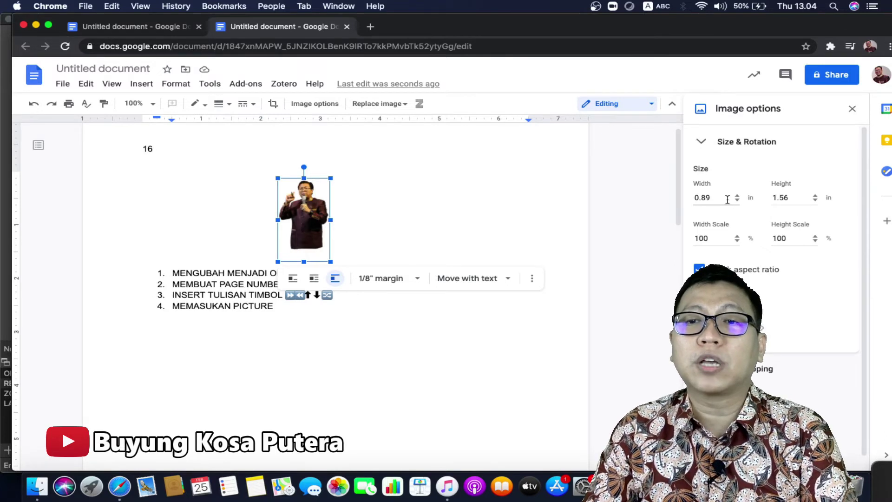
pyautogui.click(737, 241)
pyautogui.click(737, 241)
pyautogui.click(737, 241)
pyautogui.click(737, 241)
pyautogui.click(737, 241)
pyautogui.click(737, 241)
pyautogui.click(737, 241)
pyautogui.click(737, 240)
pyautogui.click(737, 241)
pyautogui.click(738, 241)
pyautogui.click(737, 241)
pyautogui.click(738, 241)
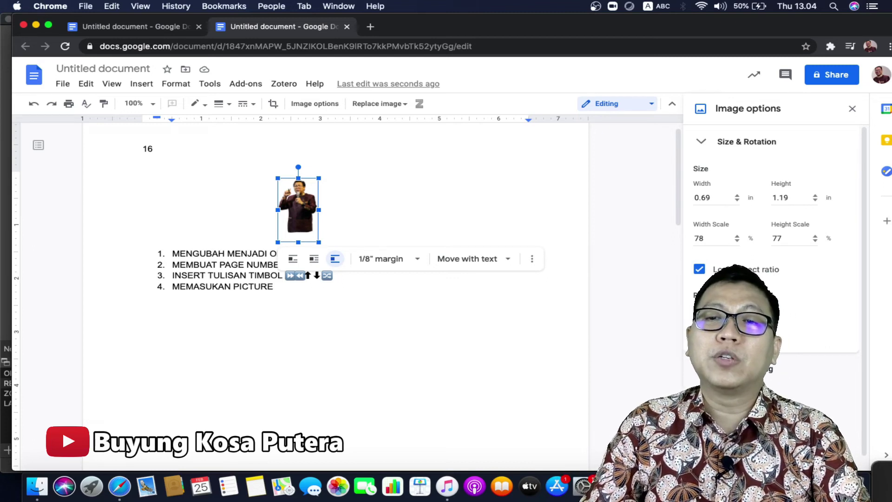
pyautogui.moveTo(298, 178)
pyautogui.mouseDown()
pyautogui.moveTo(307, 188)
pyautogui.moveTo(308, 172)
pyautogui.moveTo(299, 171)
pyautogui.mouseUp()
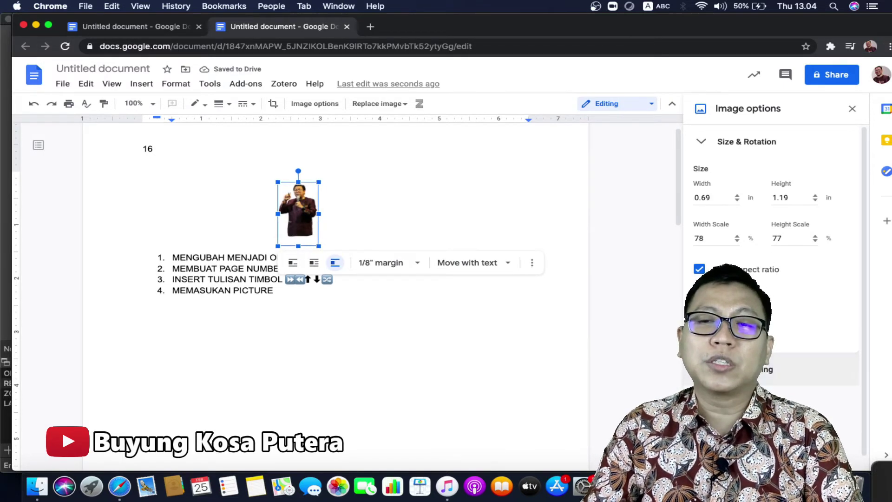
# Examine the remaining image options for rotation, text wrapping, margins from text and position, and deselect the picture.
pyautogui.scroll(-3, 797, 358)
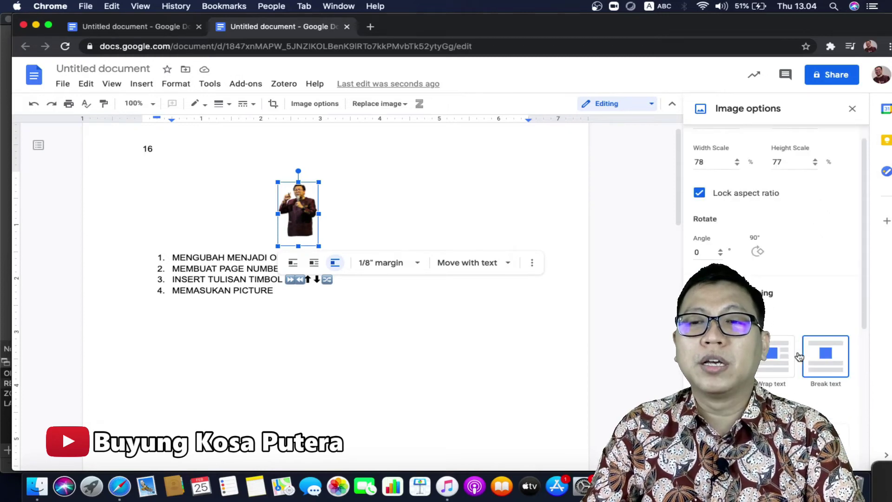
pyautogui.scroll(-1, 799, 357)
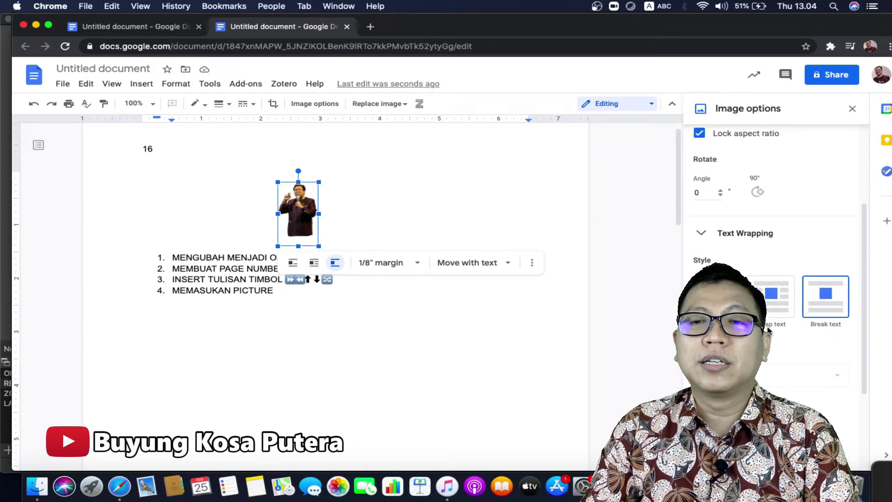
pyautogui.scroll(-3, 775, 354)
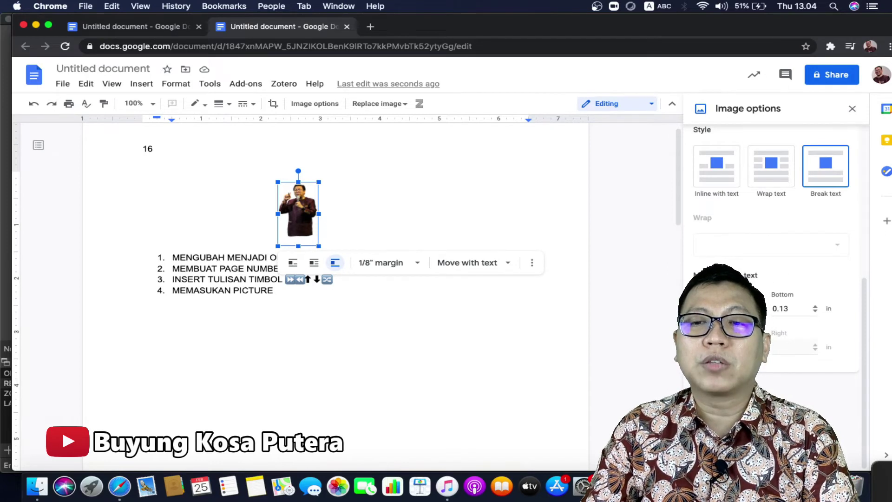
pyautogui.scroll(-3, 809, 304)
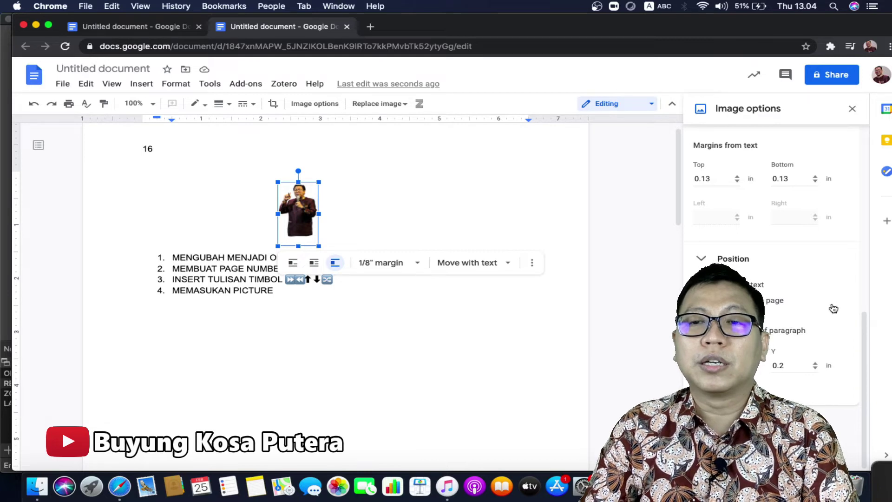
pyautogui.scroll(-1, 781, 355)
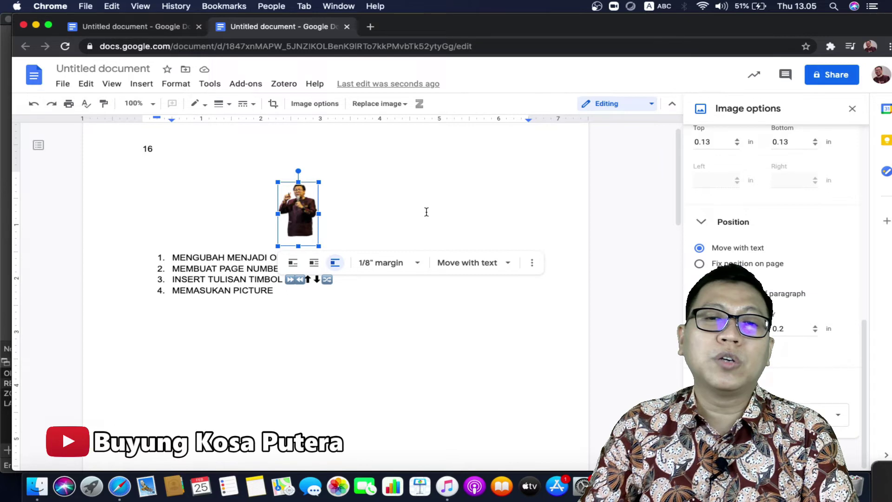
pyautogui.press('Escape')
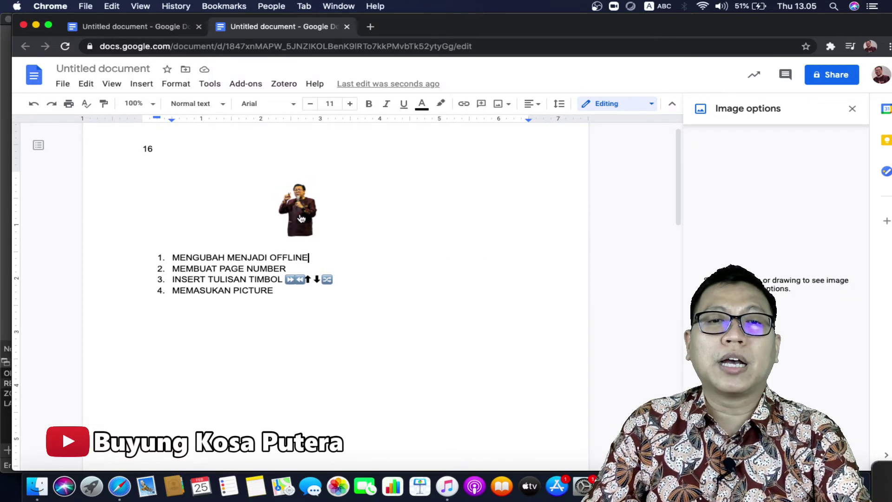
# Crop the empty strip off the bottom of the picture to a height of about 1.03 in and finish cropping.
pyautogui.click(301, 219)
pyautogui.rightClick(301, 218)
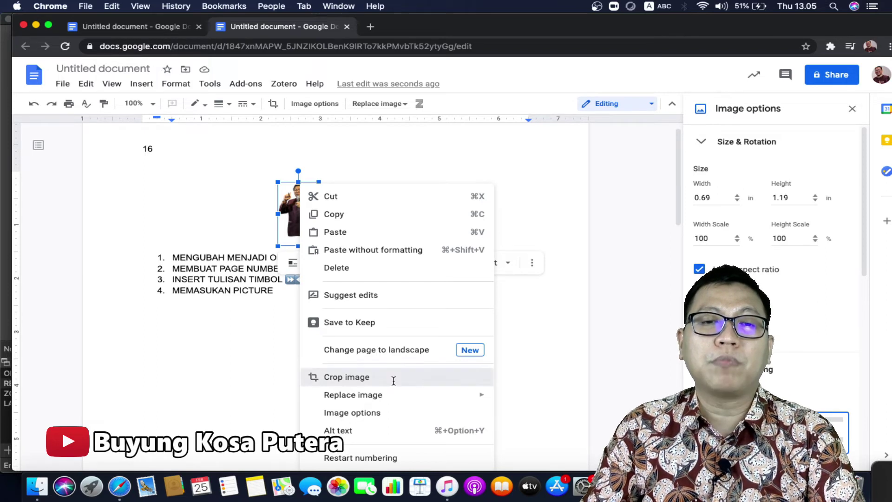
pyautogui.click(393, 381)
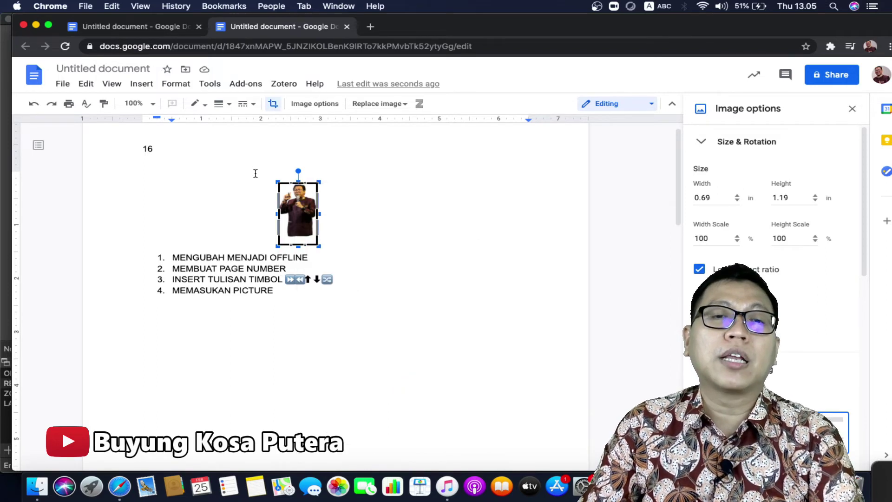
pyautogui.click(150, 104)
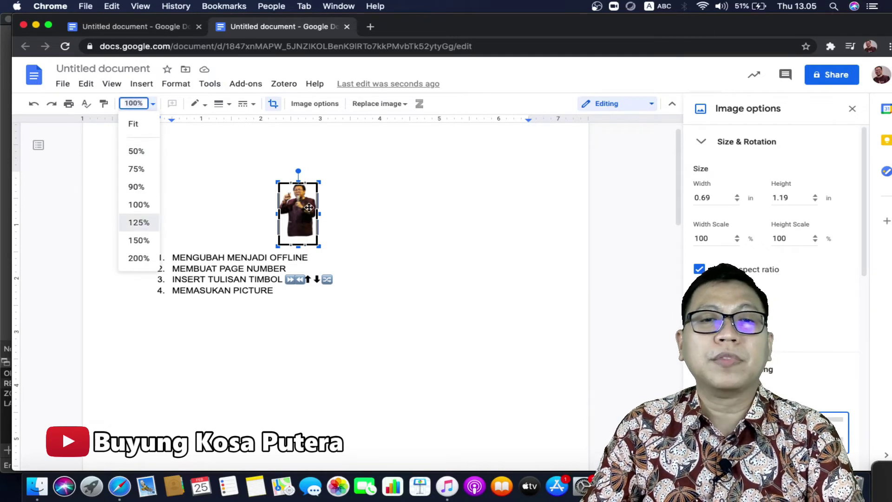
pyautogui.click(147, 222)
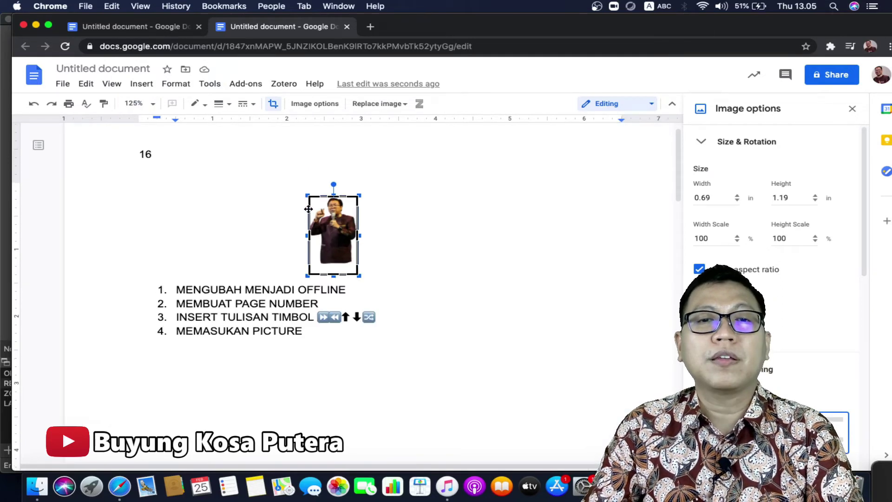
pyautogui.click(149, 104)
pyautogui.click(138, 258)
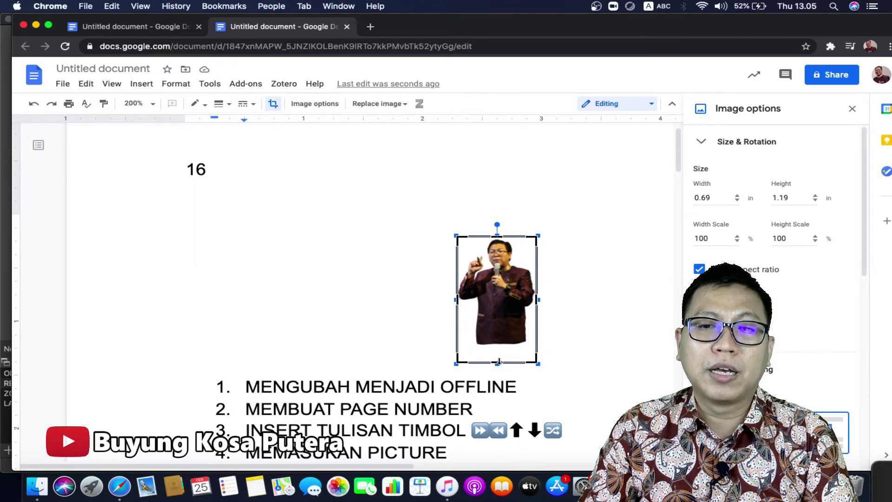
pyautogui.moveTo(499, 361); pyautogui.dragTo(499, 345)
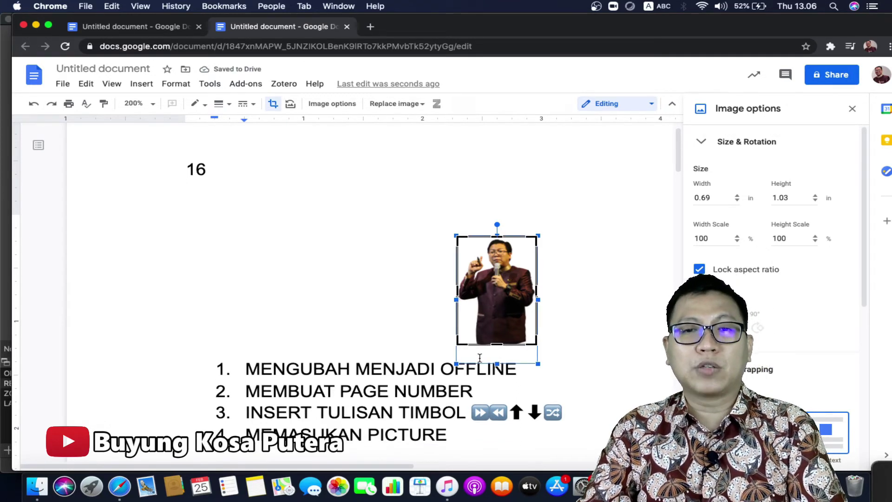
pyautogui.click(538, 354)
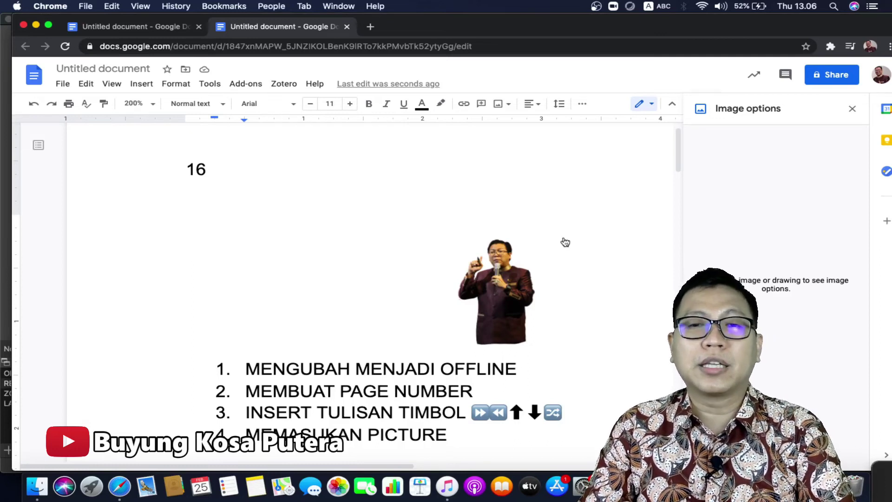
# Reset the picture to undo its cropping.
pyautogui.rightClick(509, 297)
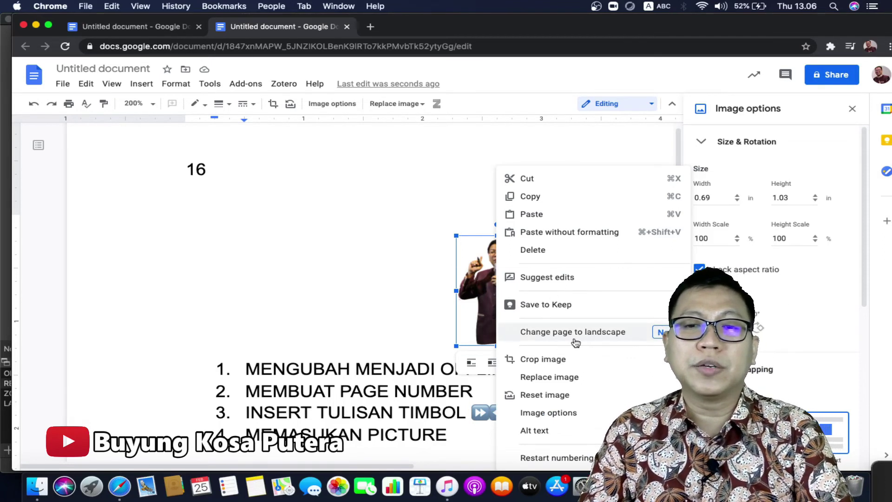
pyautogui.moveTo(562, 384)
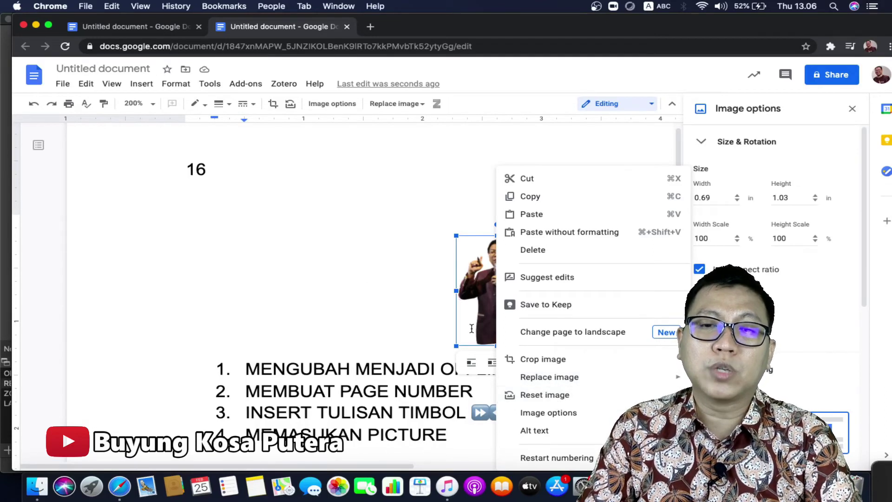
pyautogui.click(584, 163)
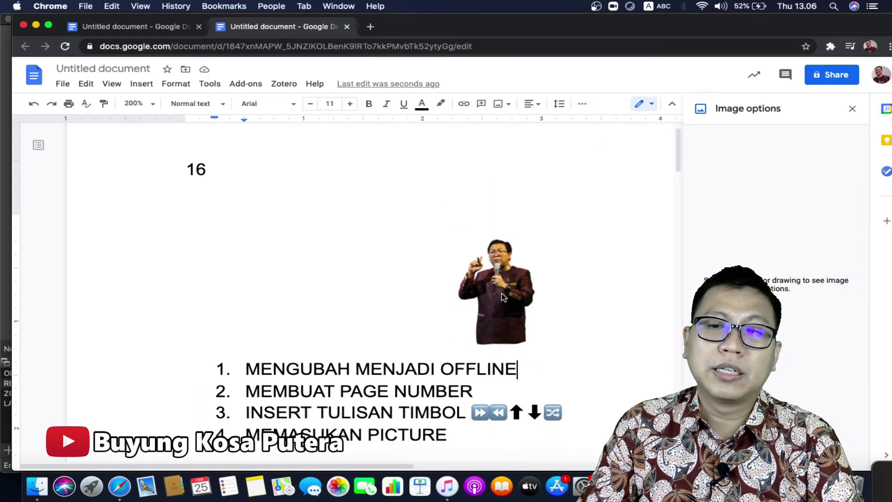
pyautogui.rightClick(502, 298)
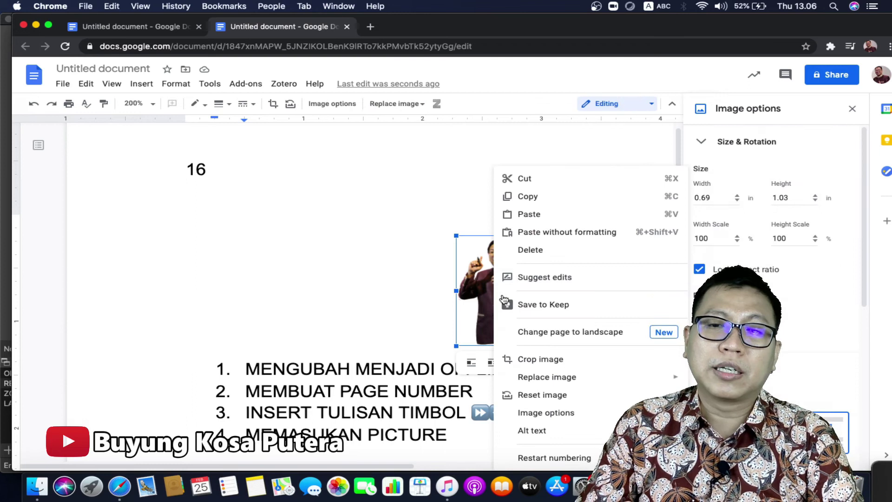
pyautogui.click(536, 395)
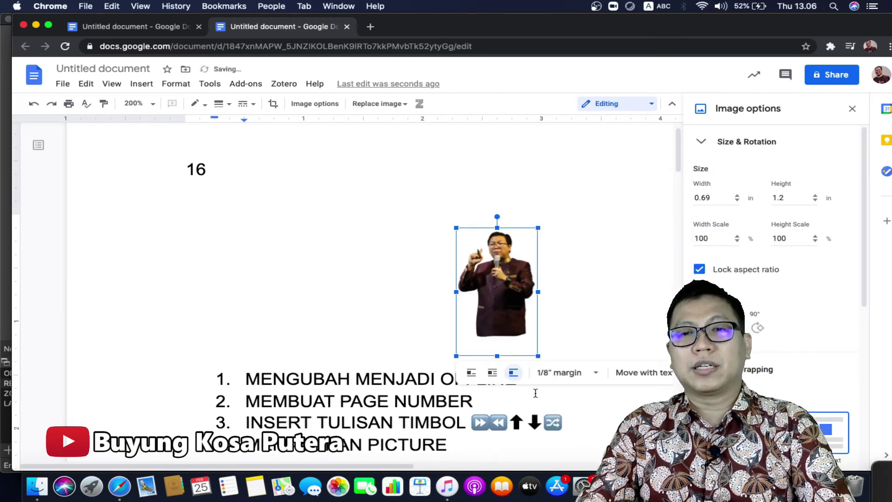
# Try a transparency of 68% on the picture in its image adjustments, and restore it to fully opaque.
pyautogui.rightClick(509, 289)
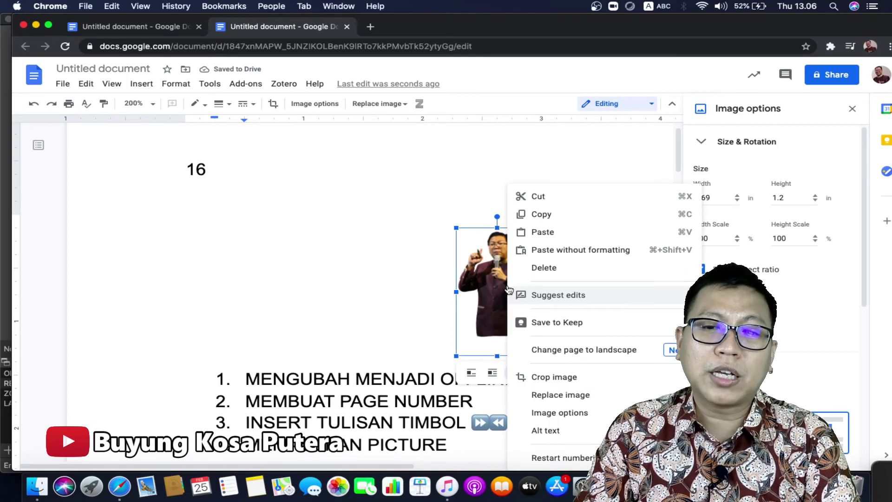
pyautogui.click(597, 414)
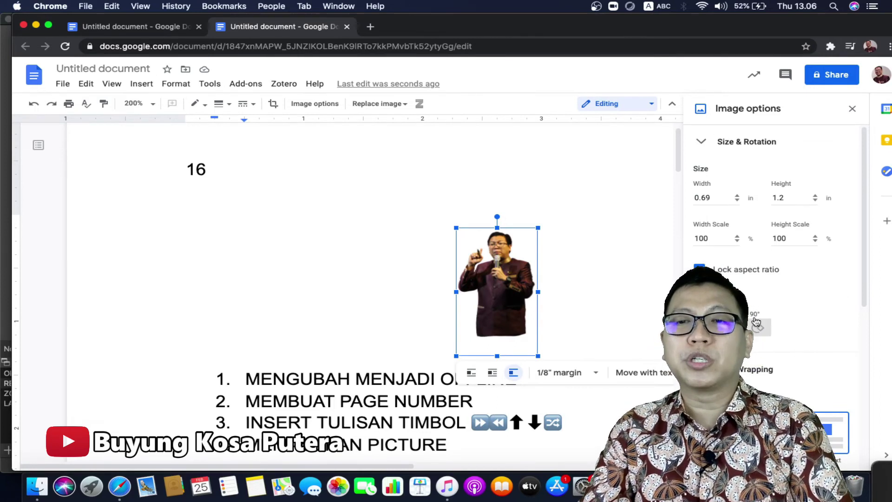
pyautogui.moveTo(864, 240); pyautogui.dragTo(861, 411)
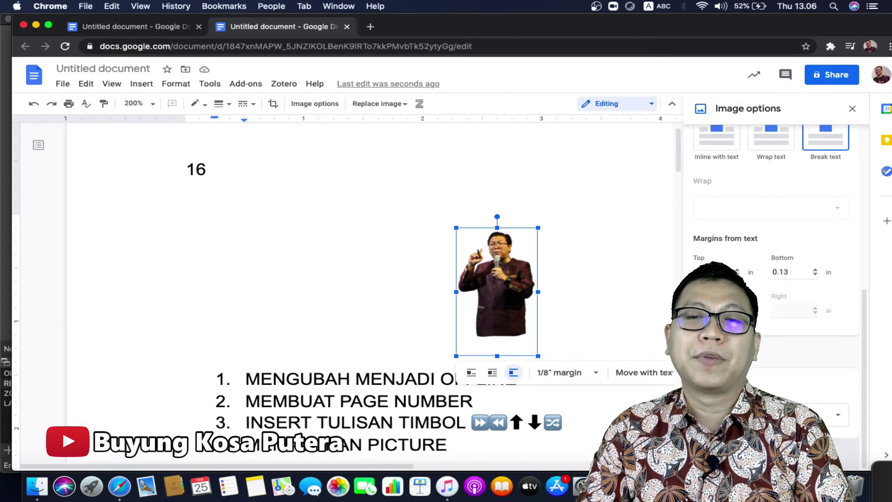
pyautogui.scroll(-3, 864, 391)
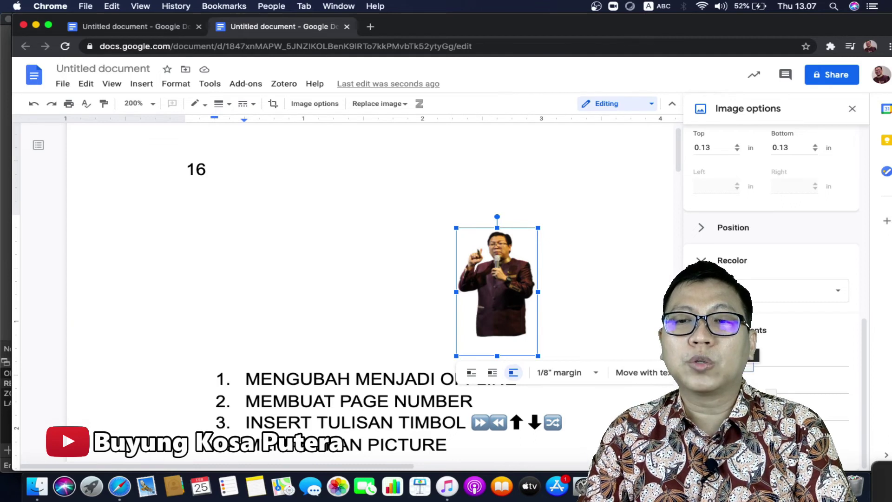
pyautogui.moveTo(754, 367); pyautogui.dragTo(789, 373)
pyautogui.click(796, 372)
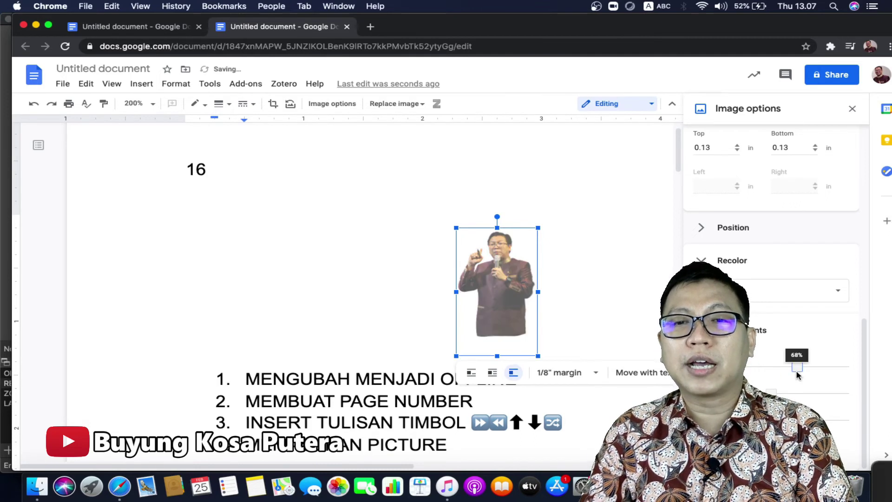
pyautogui.moveTo(797, 374); pyautogui.dragTo(784, 374)
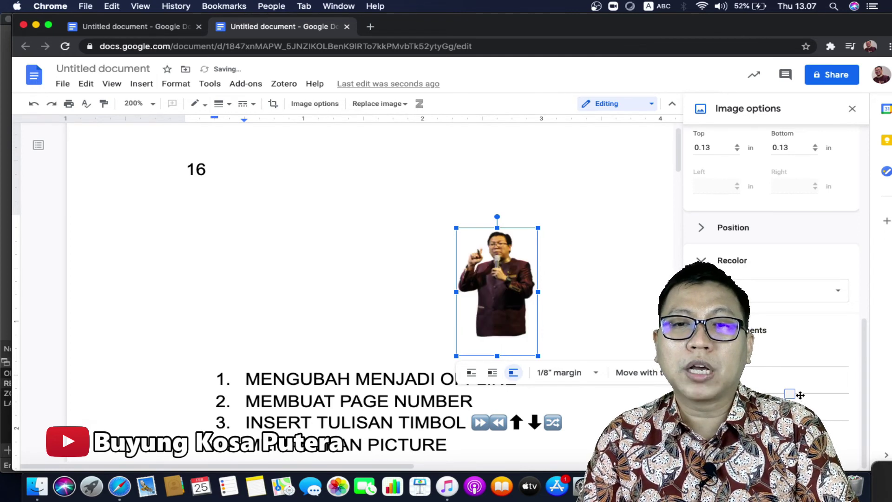
# Try brightening the picture and darkening it to a brightness of -15%, and return the brightness to 0%.
pyautogui.click(800, 394)
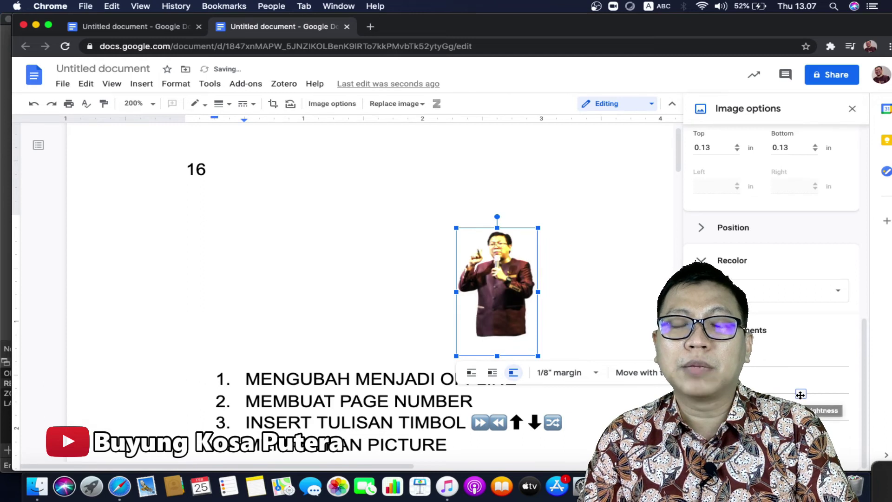
pyautogui.moveTo(788, 396); pyautogui.dragTo(750, 396)
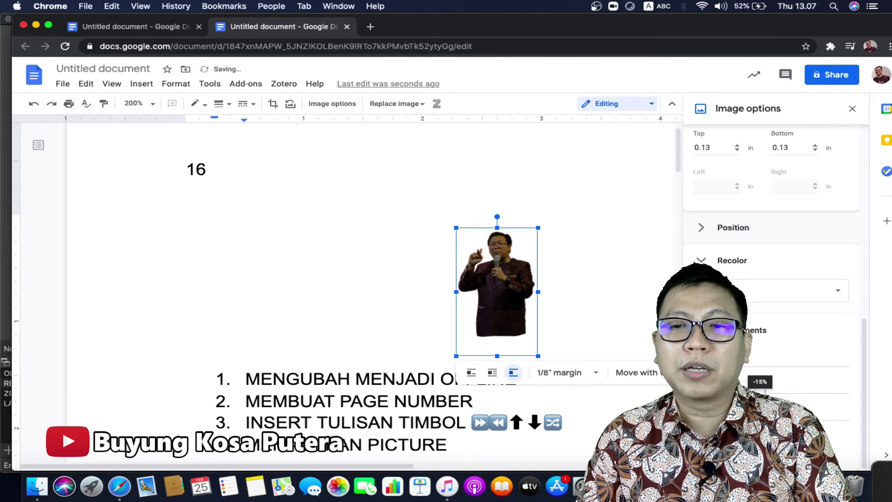
pyautogui.moveTo(760, 395); pyautogui.dragTo(771, 394)
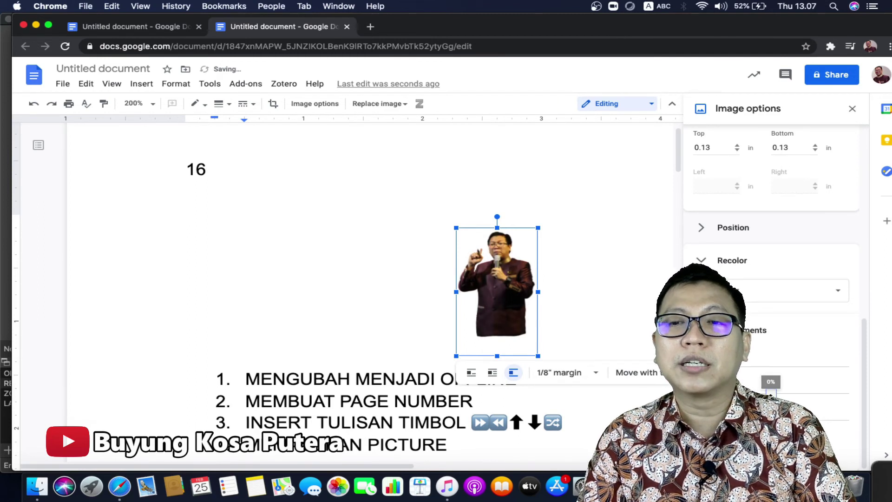